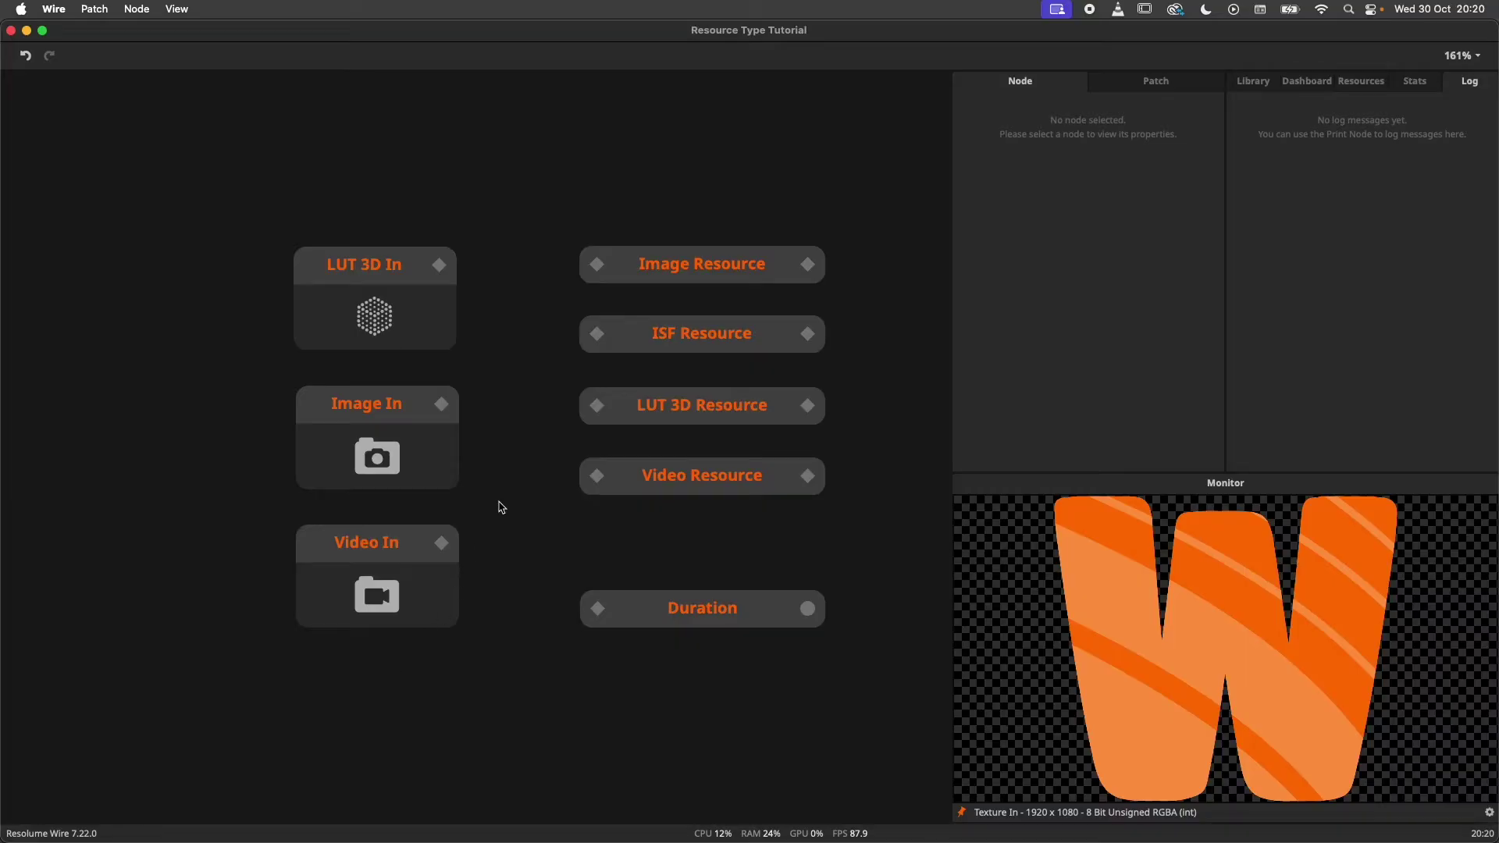
- Inspect the properties of the Image, ISF, LUT 3D and Video Resource nodes
click(680, 275)
click(701, 348)
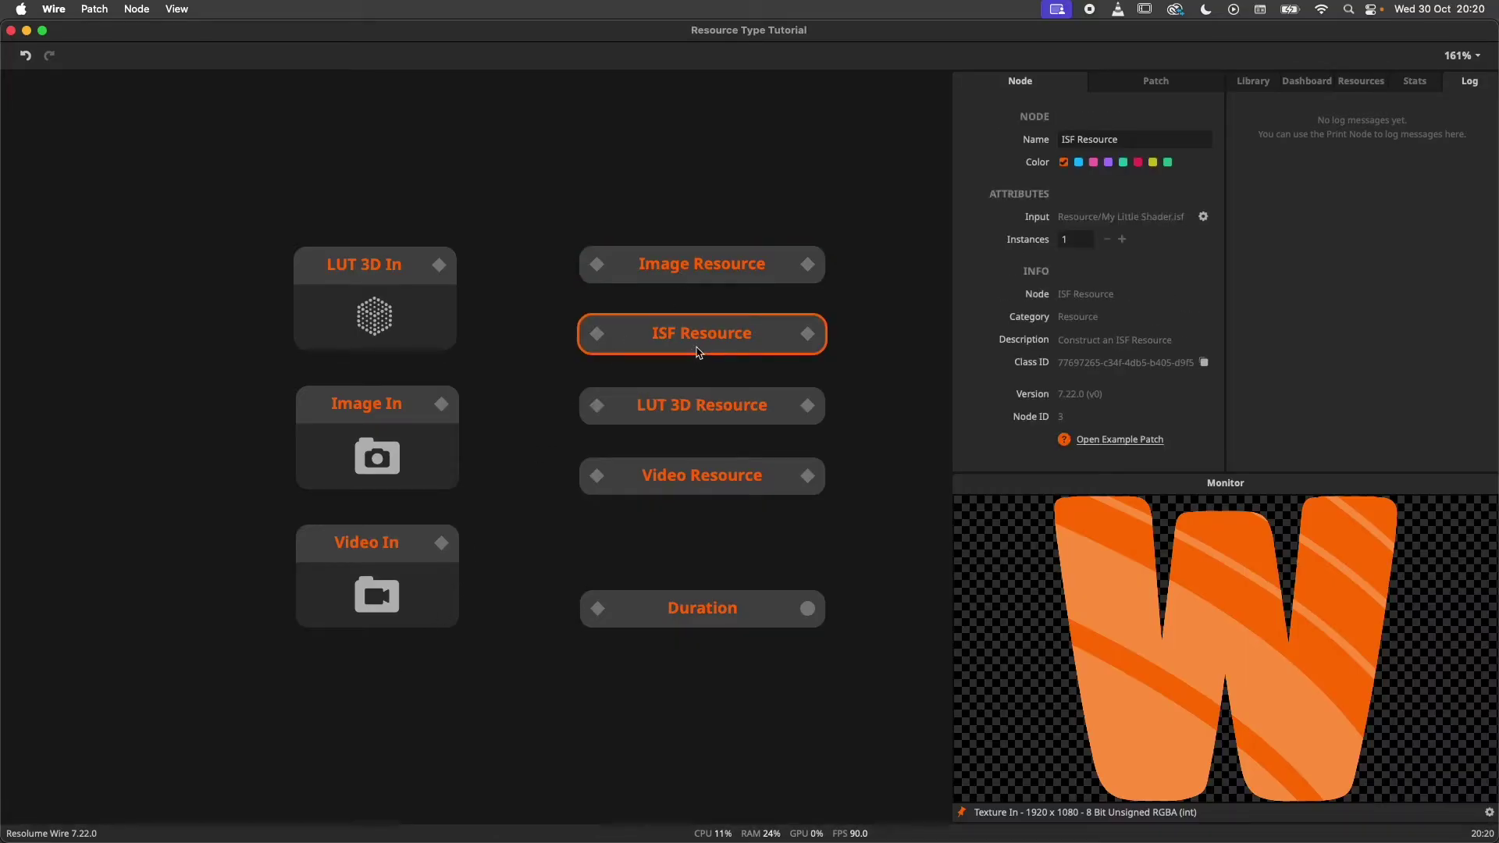
click(713, 404)
click(727, 483)
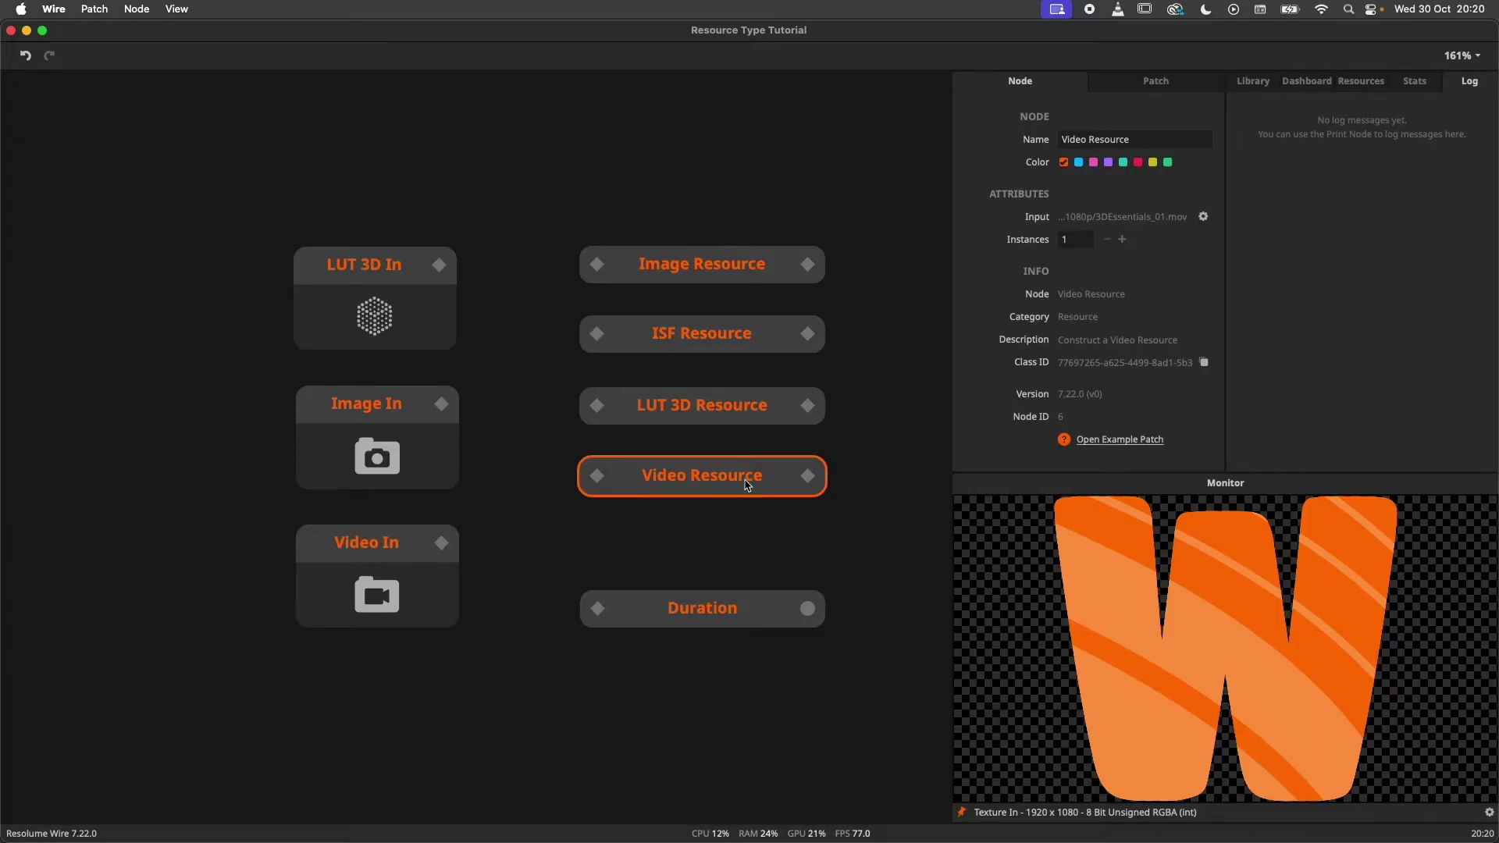
- Check the resource nodes' output ports, then inspect the Image In node's properties
scroll(781, 355, right, 5)
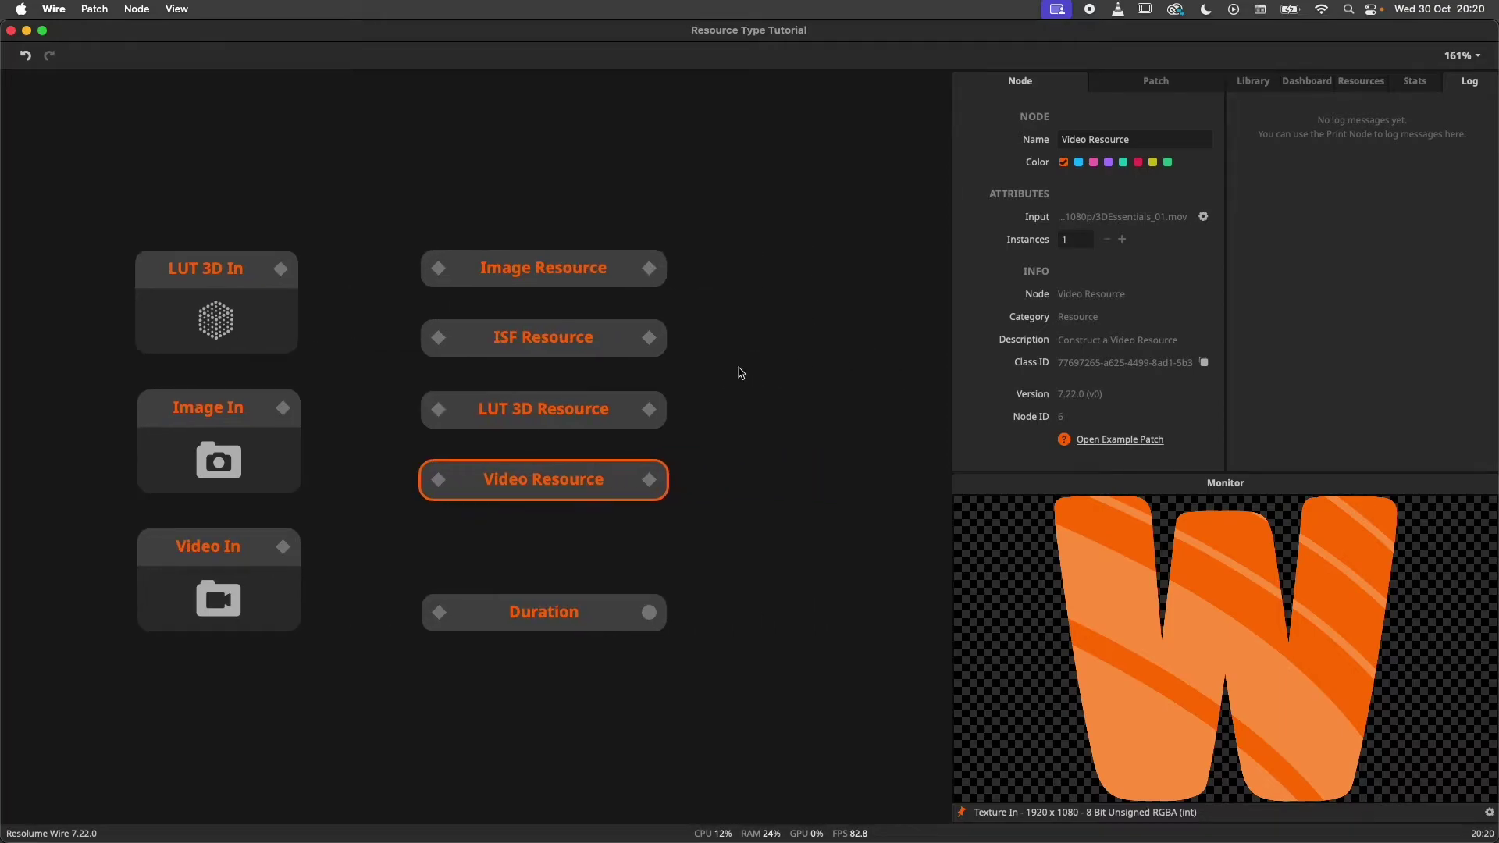
mouse_move(646, 334)
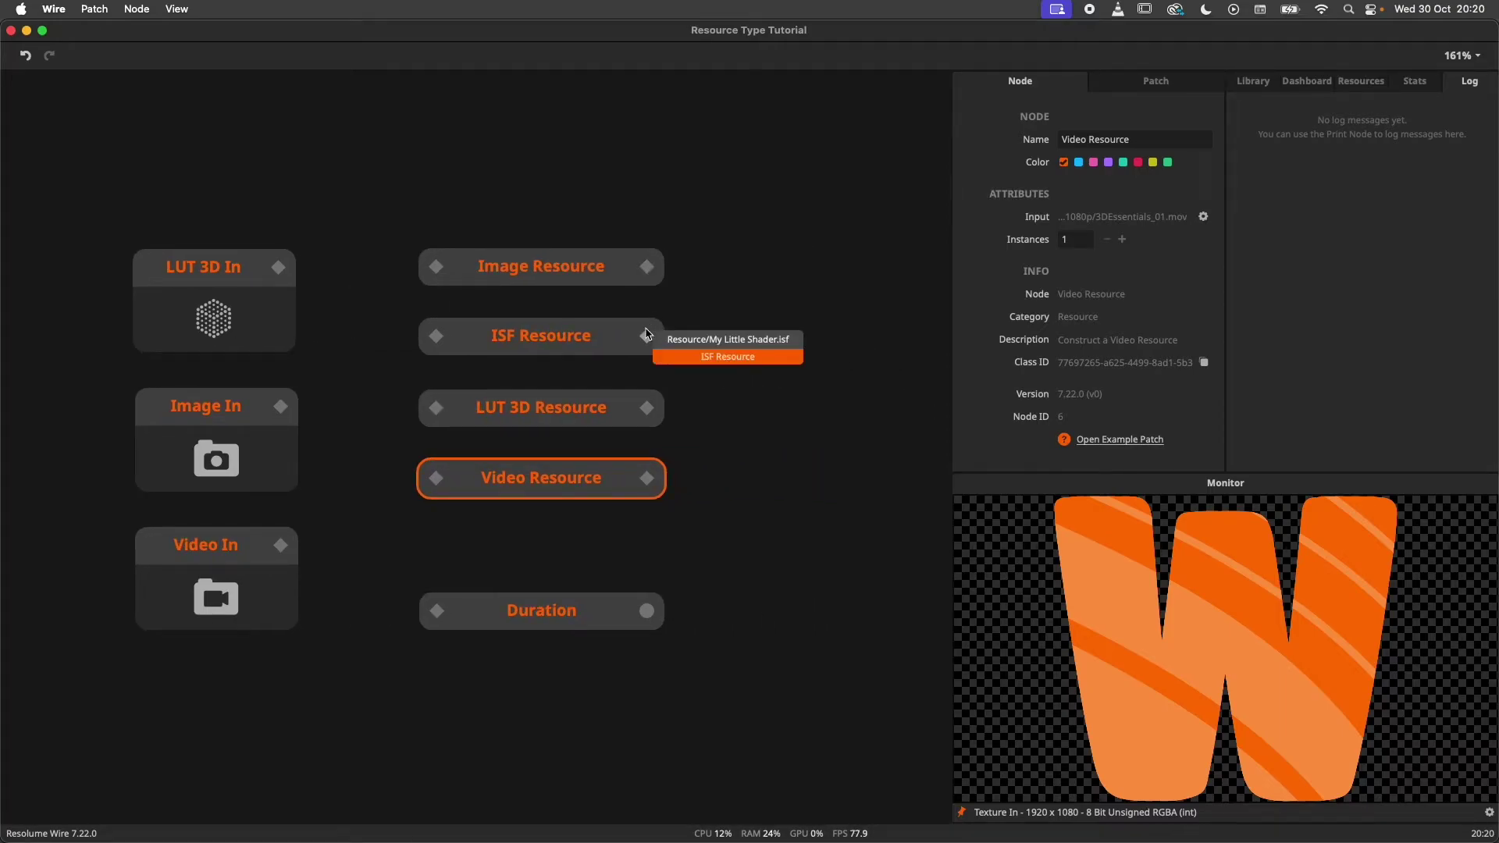
mouse_move(651, 410)
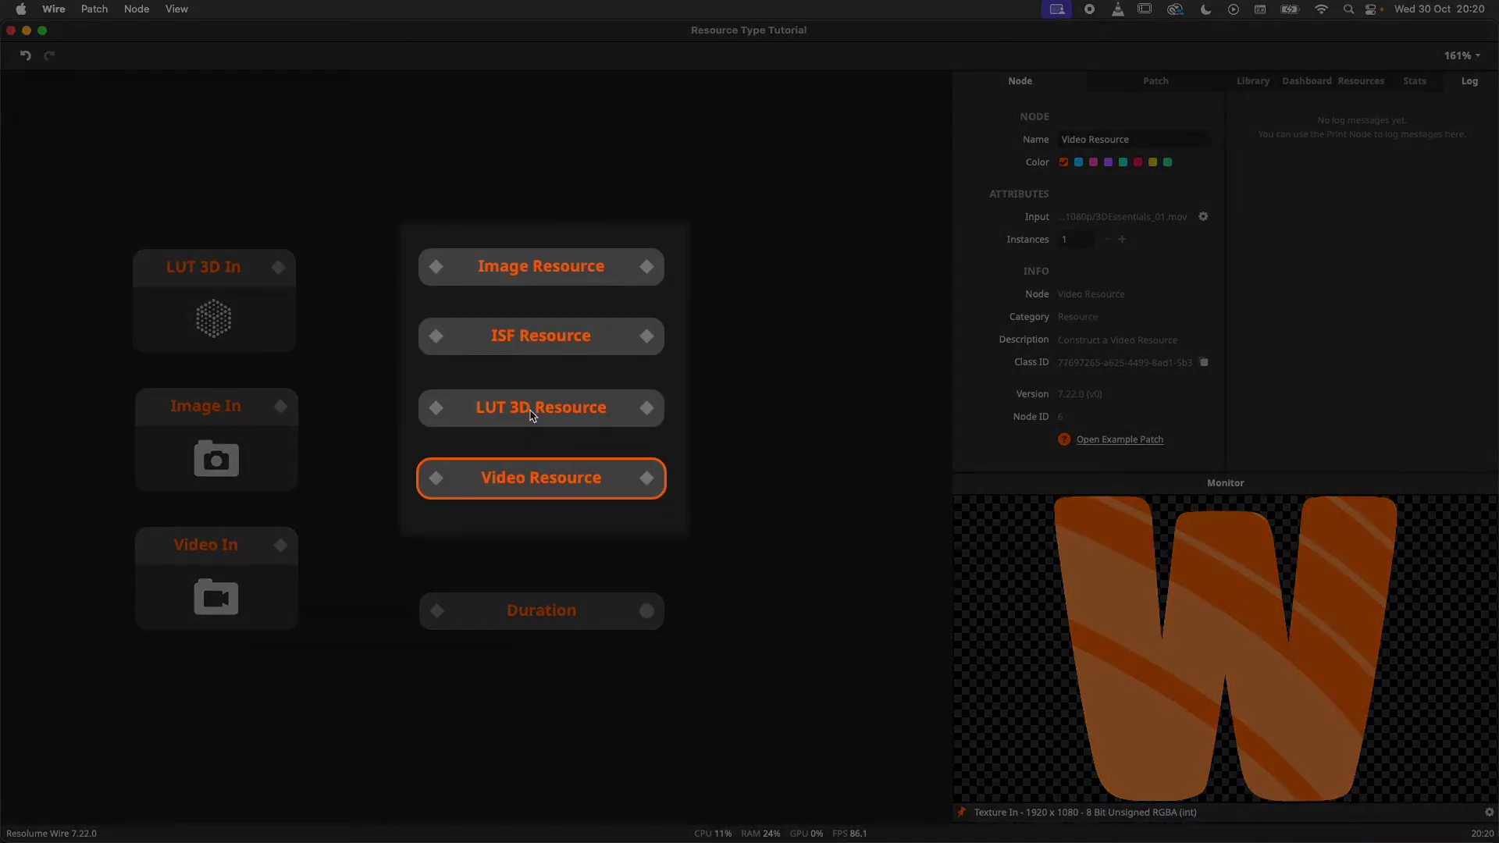
click(509, 541)
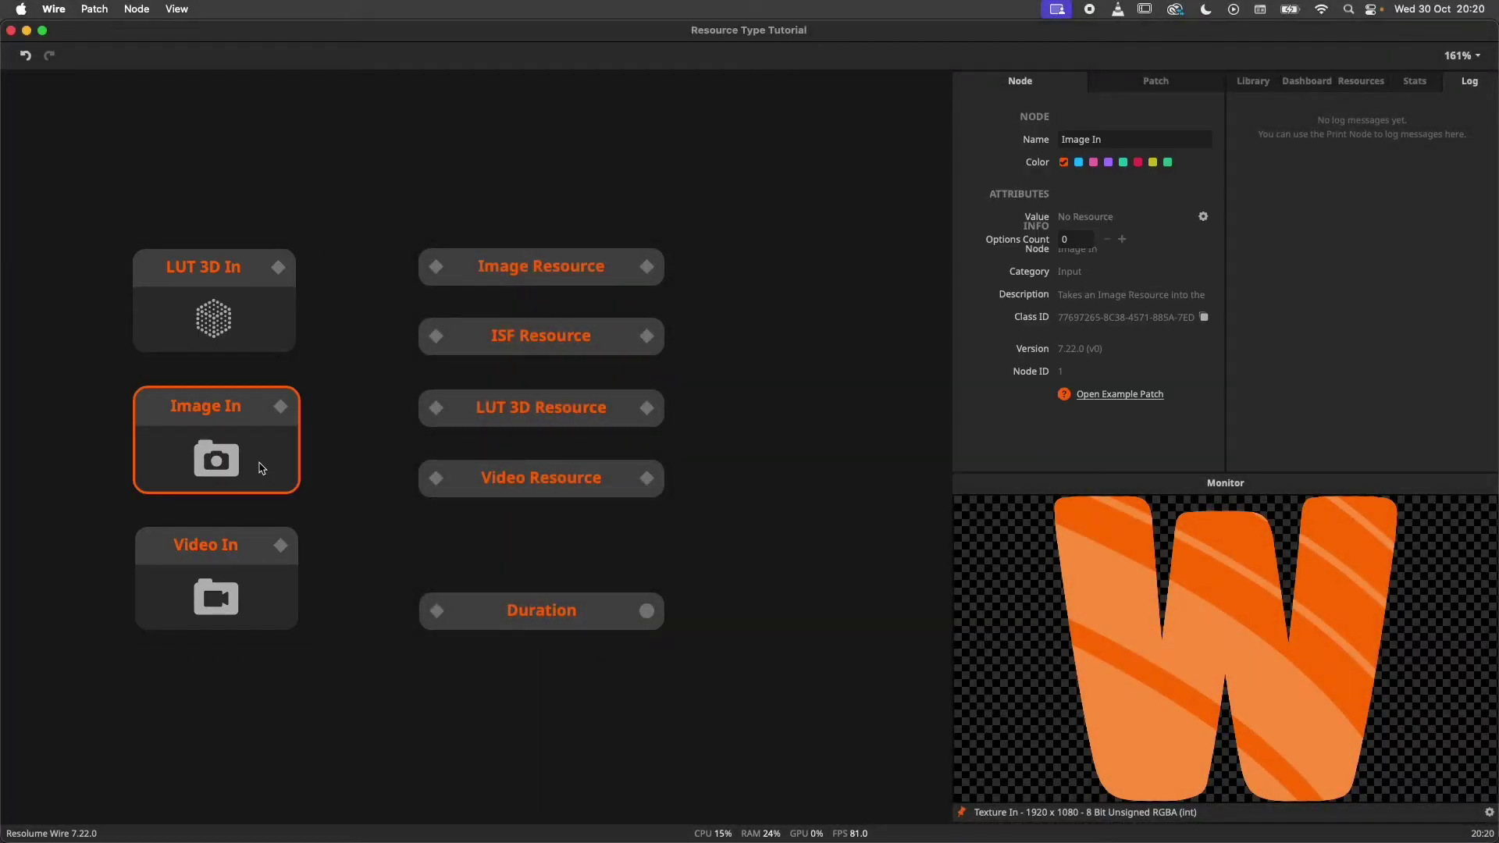
click(1308, 86)
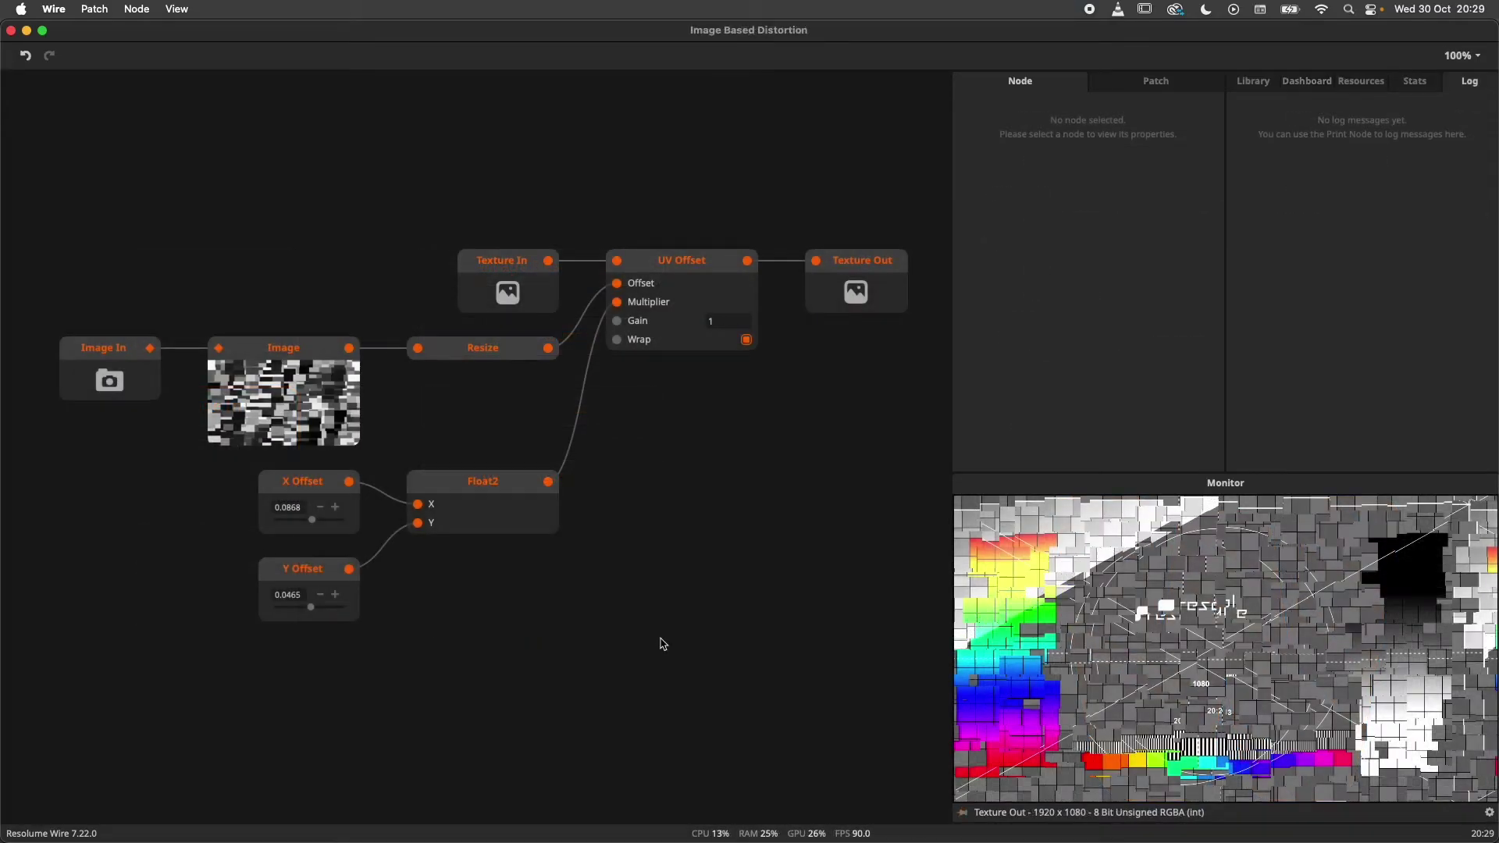
- Raise X Offset to 0.1430, then inspect the Texture In, UV Offset and Image In nodes
drag(311, 519, 313, 522)
click(503, 290)
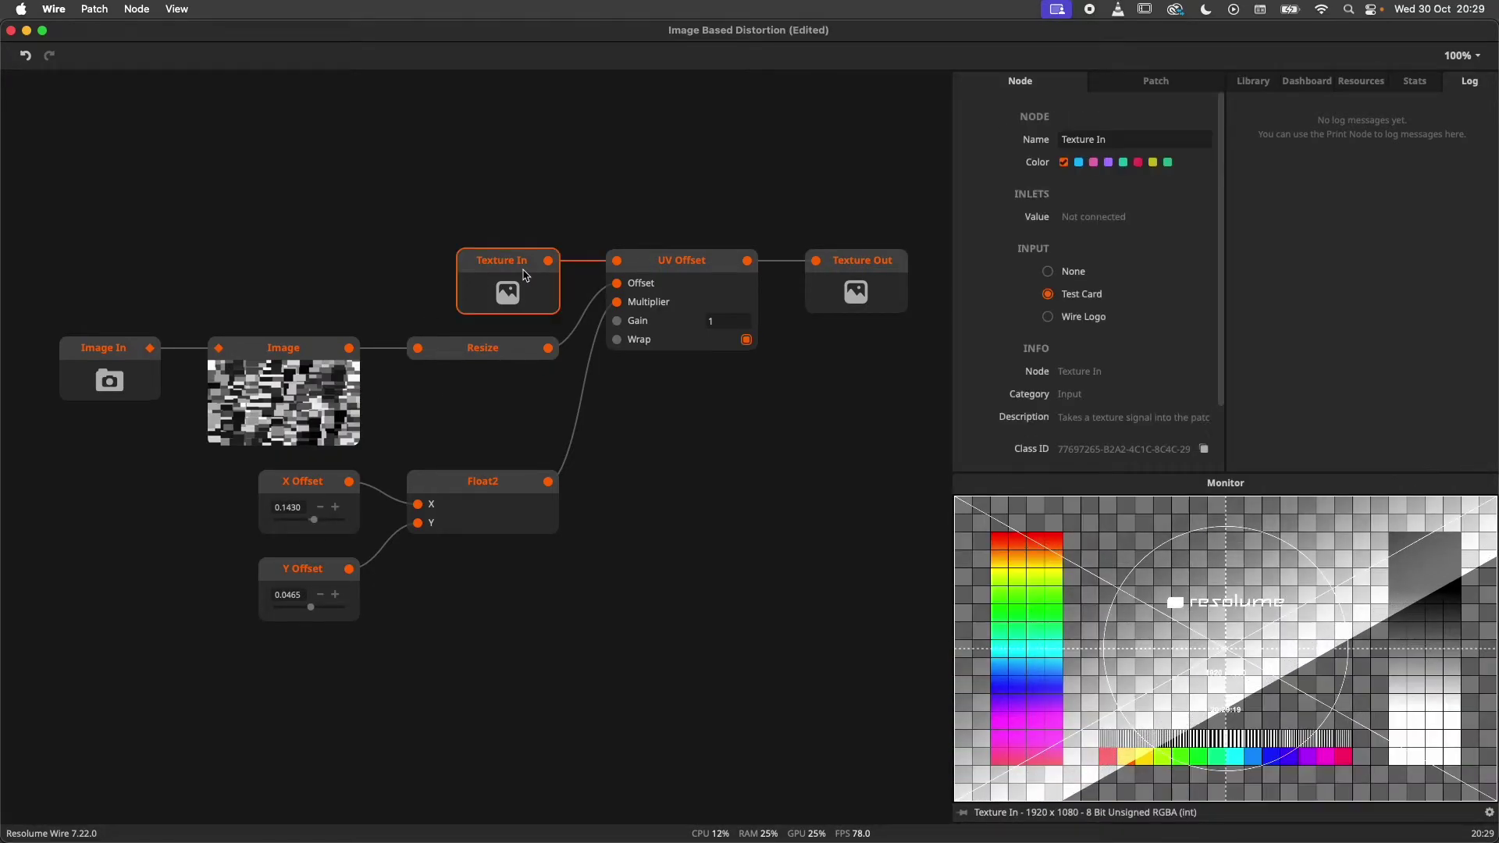
click(680, 280)
click(147, 364)
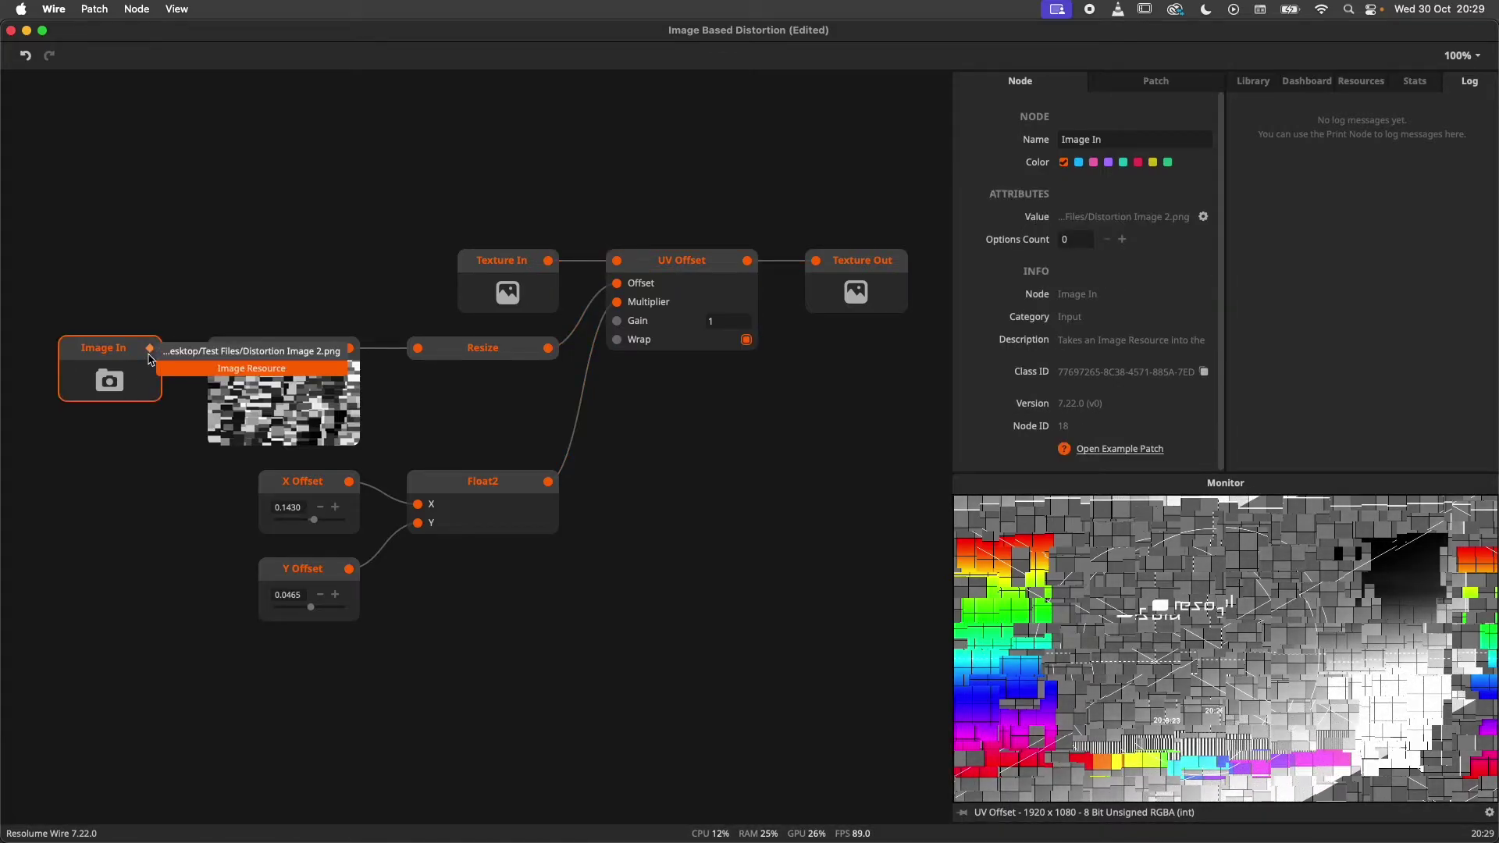
- Set X Offset to -0.09 and load Distortion Image 3.png as the distortion image
click(204, 295)
click(282, 348)
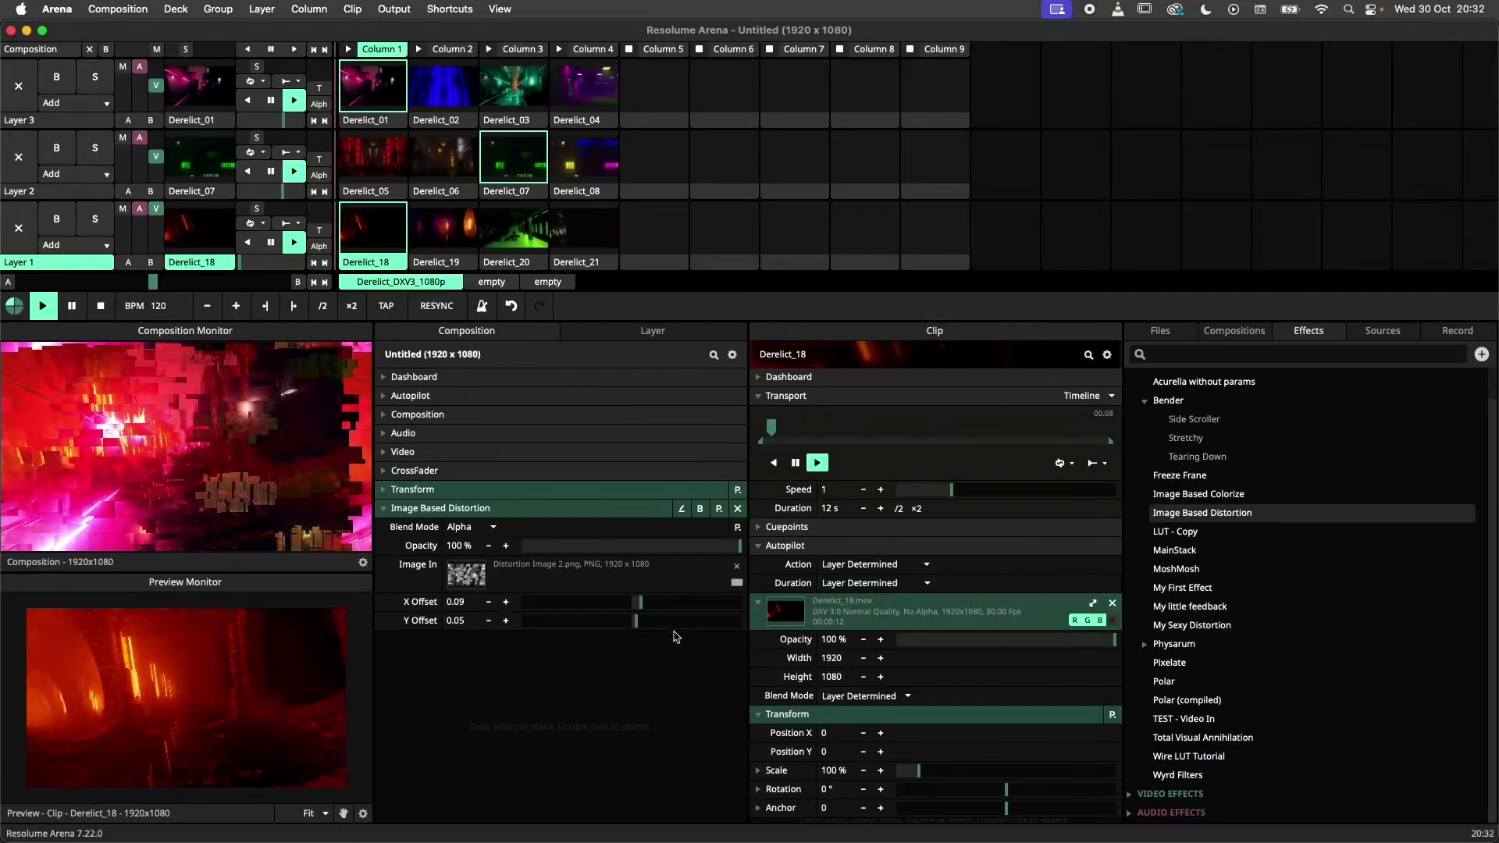
drag(640, 602, 622, 602)
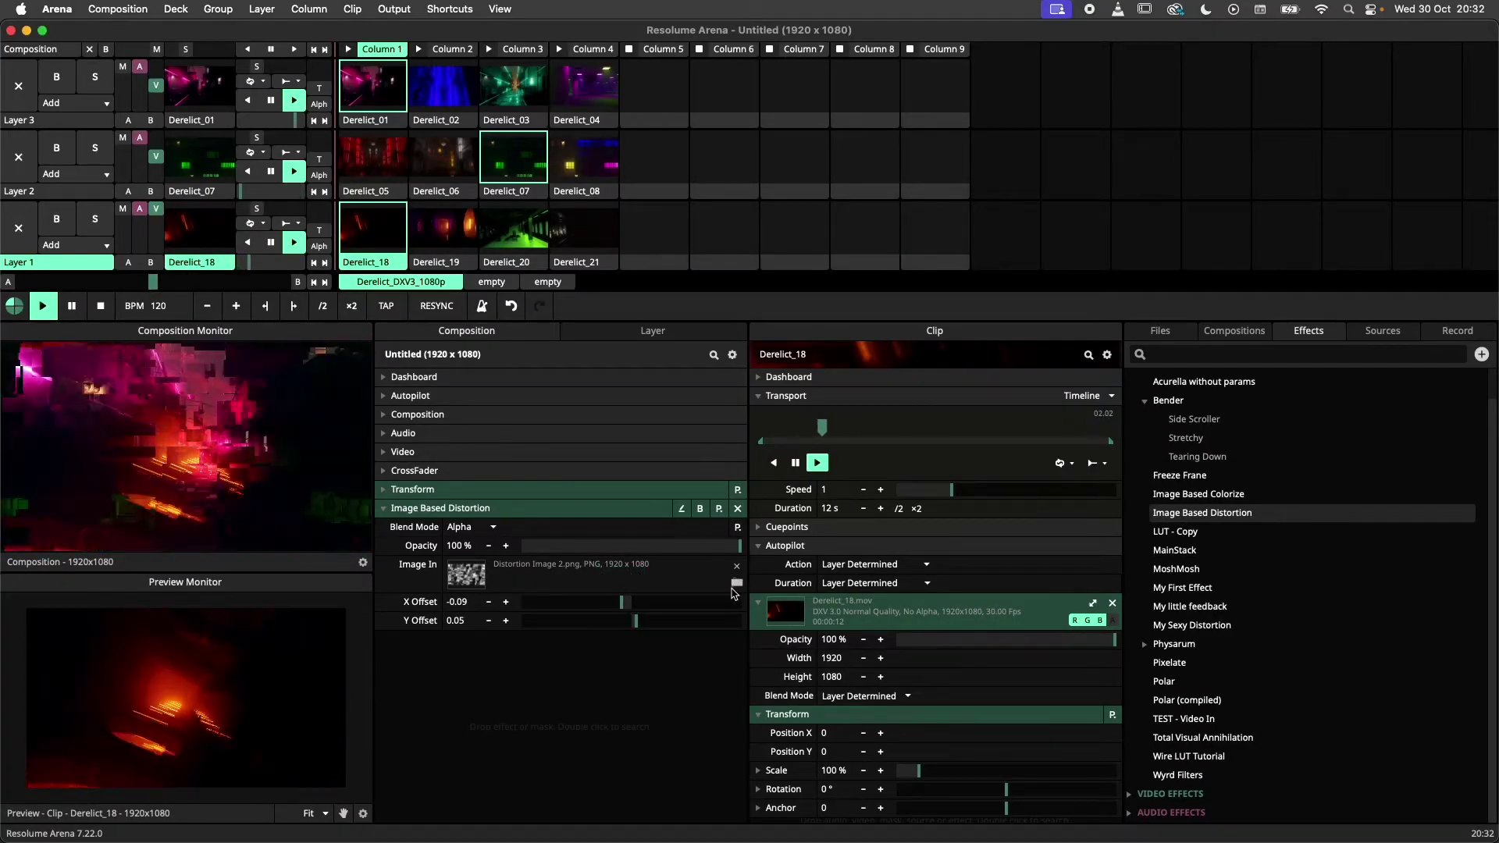
click(736, 582)
double_click(708, 351)
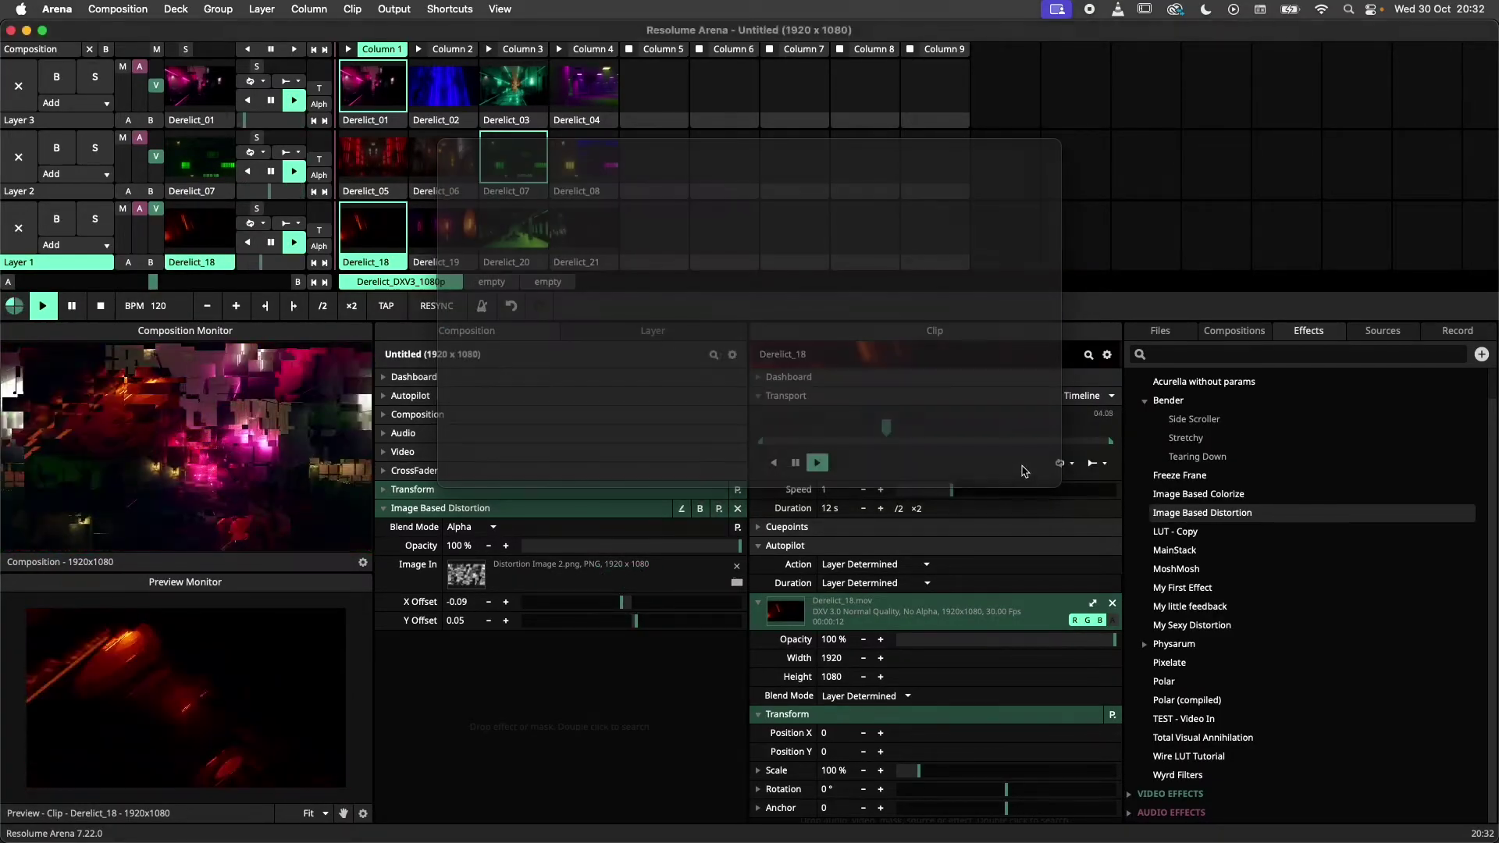
- Lower the offsets, drop in Distortion Image 1.png, and launch the Auto-Scratcher clip on Layer 2
mouse_move(622, 602)
mouse_down()
mouse_move(617, 625)
mouse_move(641, 621)
mouse_up()
click(1160, 330)
drag(1174, 605, 656, 624)
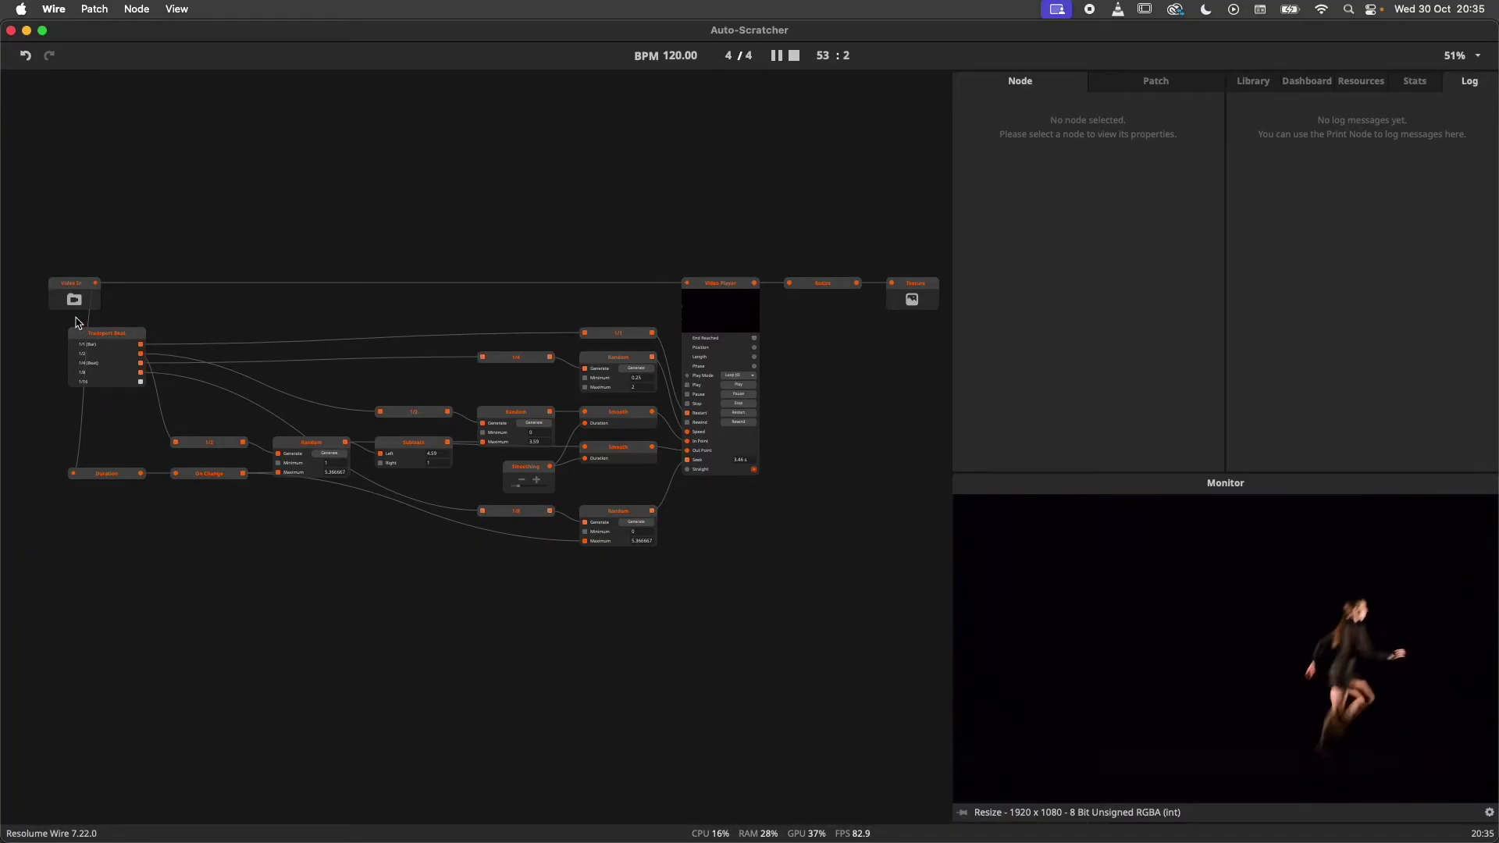
drag(76, 310, 43, 305)
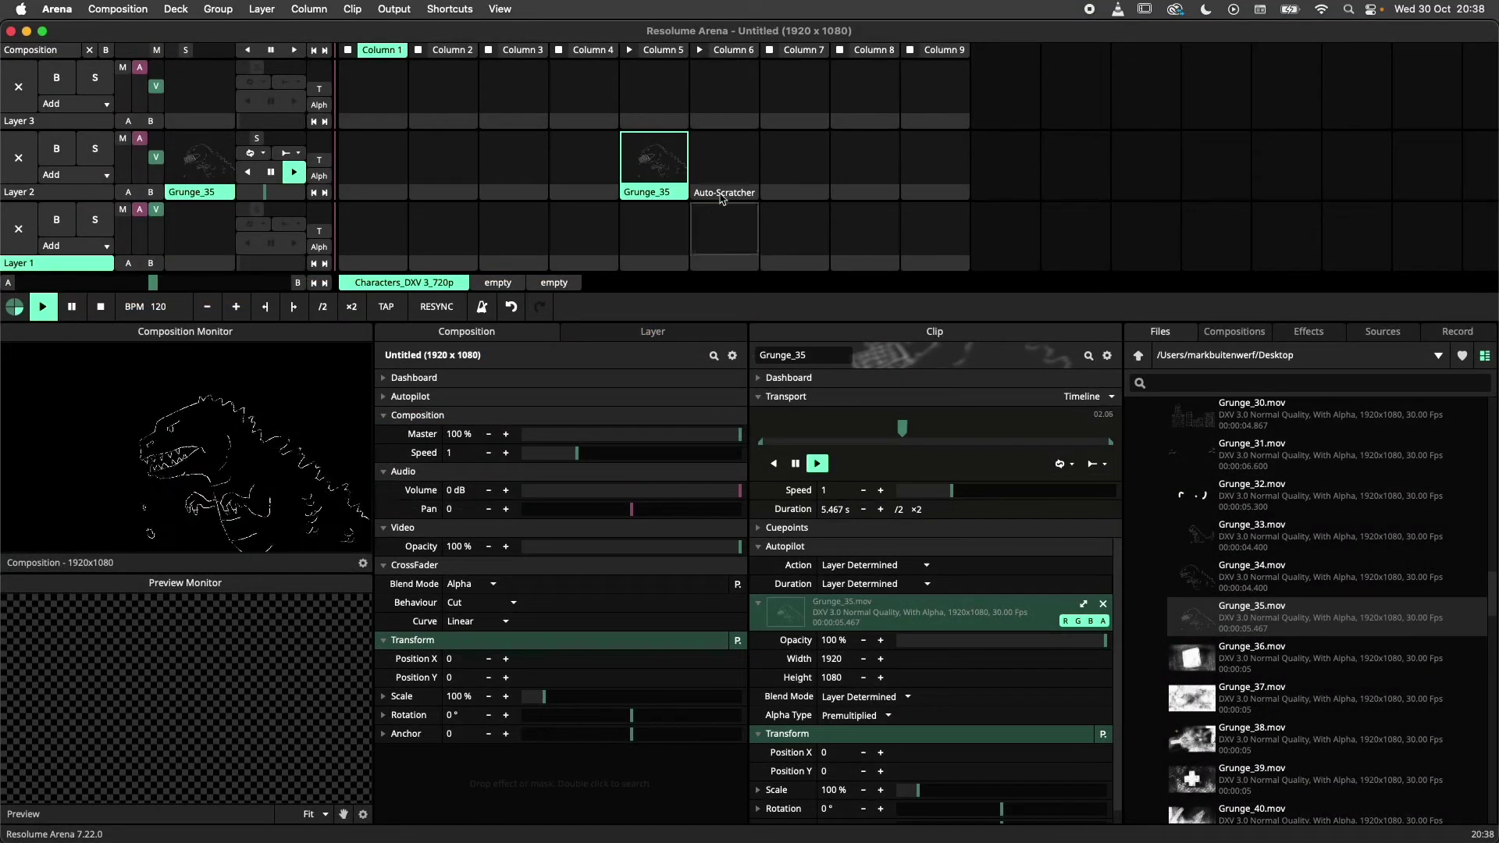
click(731, 178)
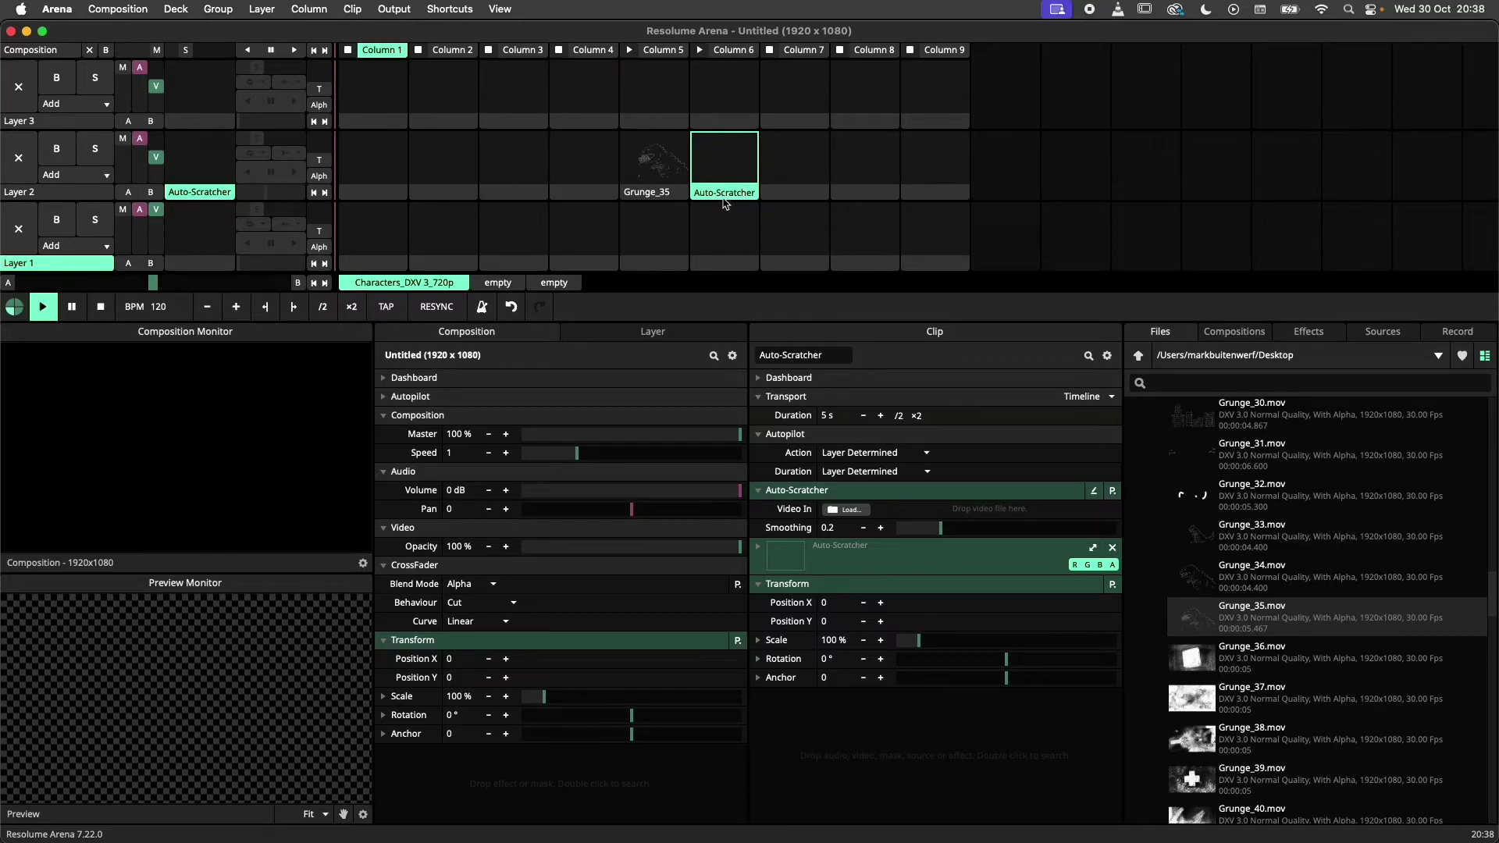
- Drop Grunge_35.mov from the Files panel onto the Auto-Scratcher's Video In input
drag(1183, 599, 918, 509)
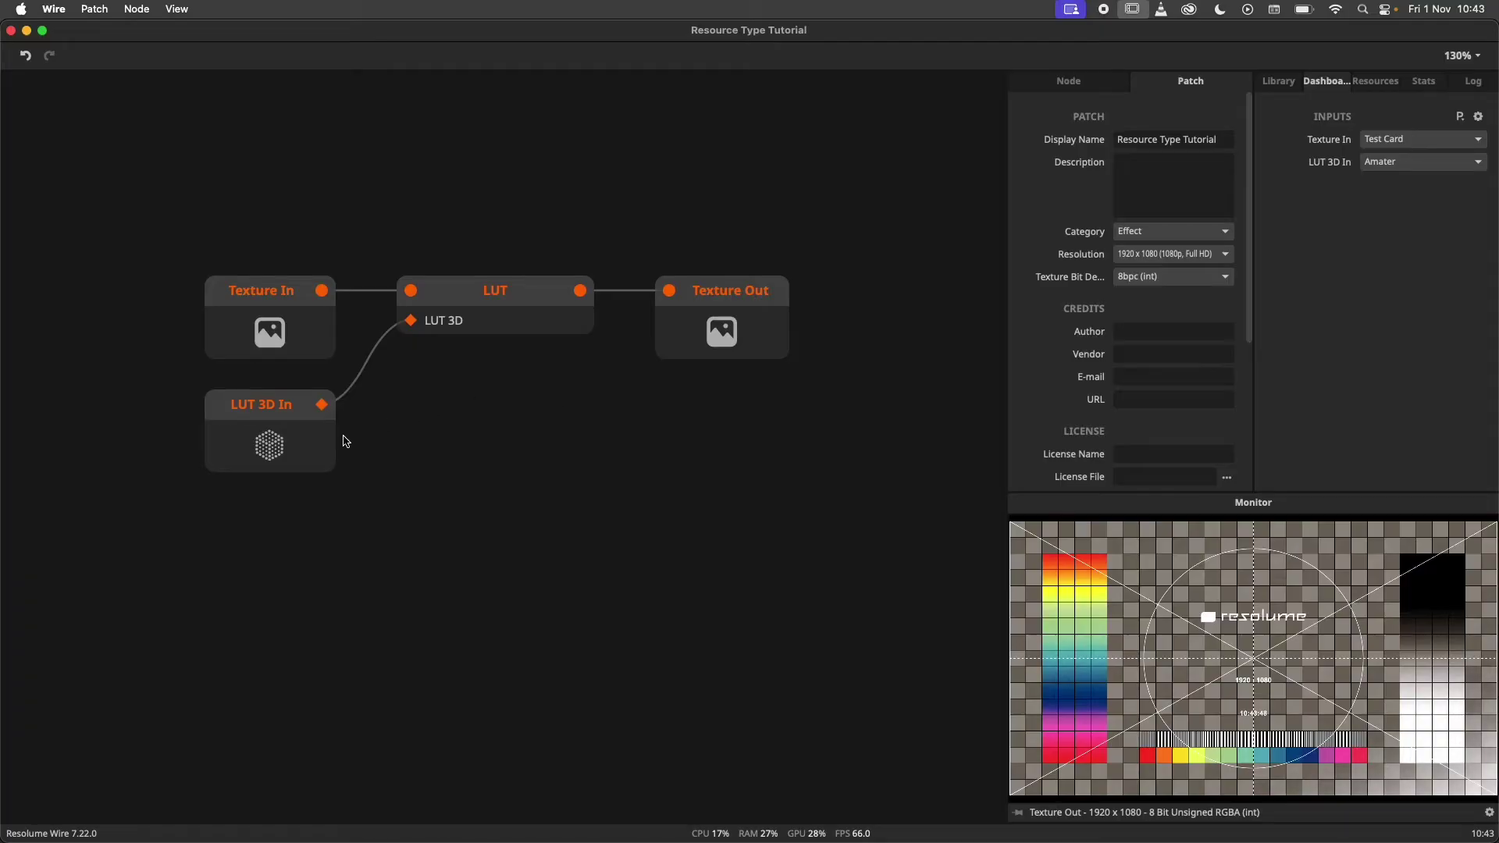
- Switch the LUT 3D In node's LUT from Aspen to Bularita, ending on Elanno
click(307, 442)
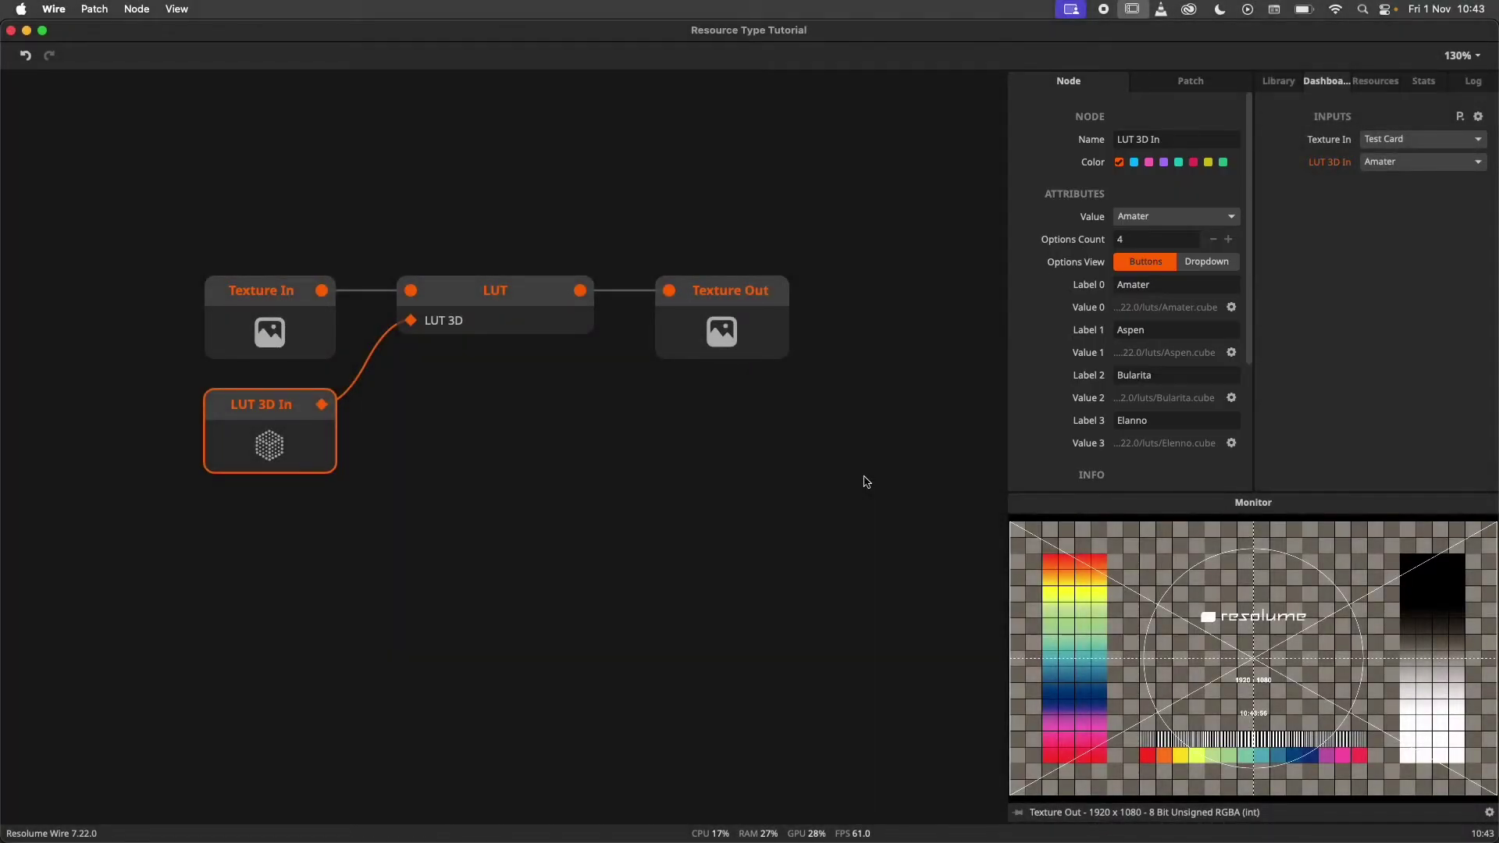
click(1403, 166)
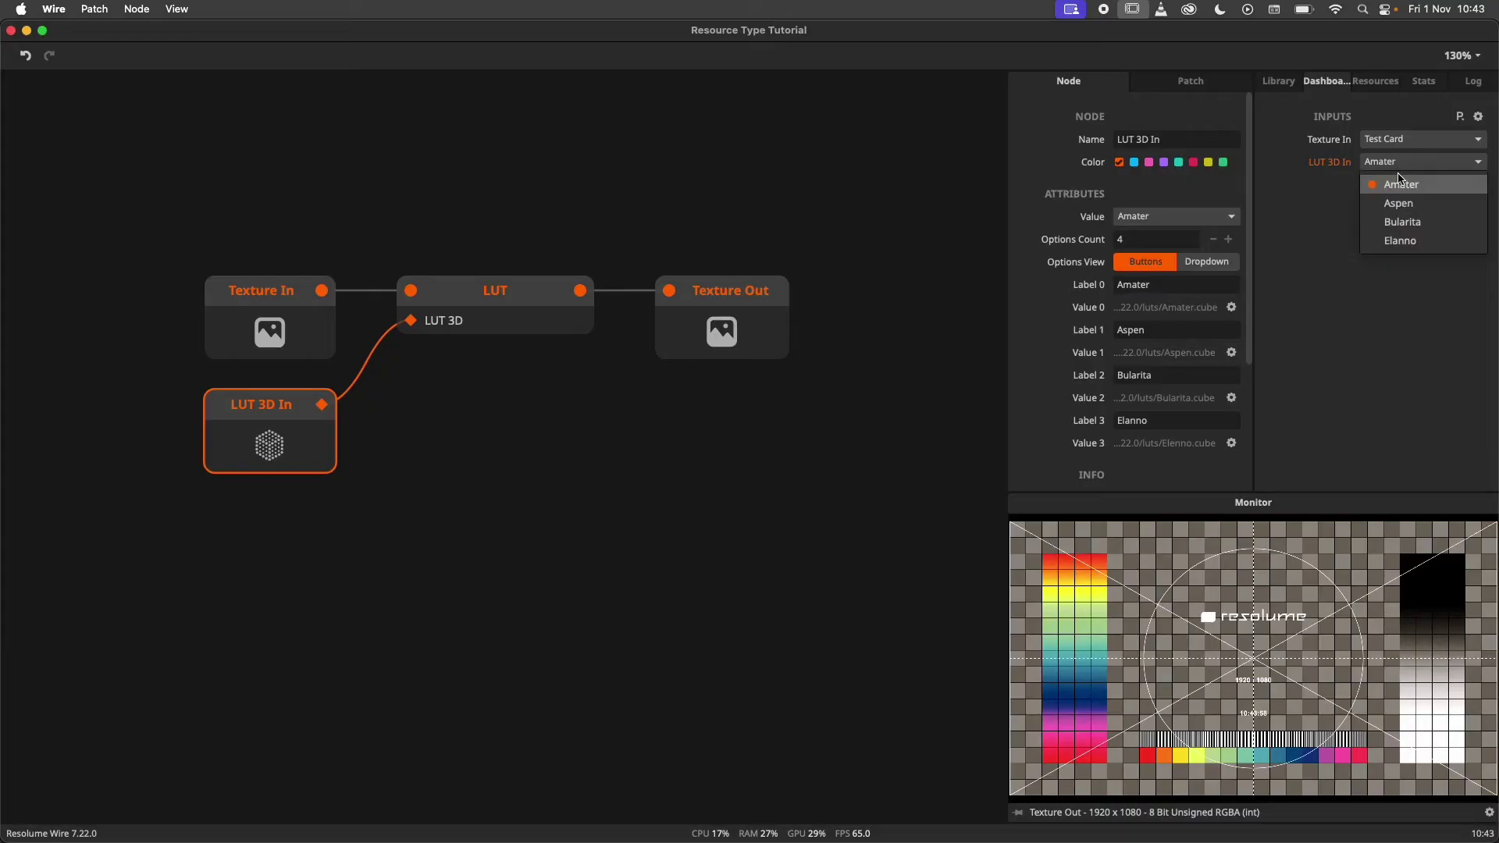
click(1399, 203)
click(1414, 166)
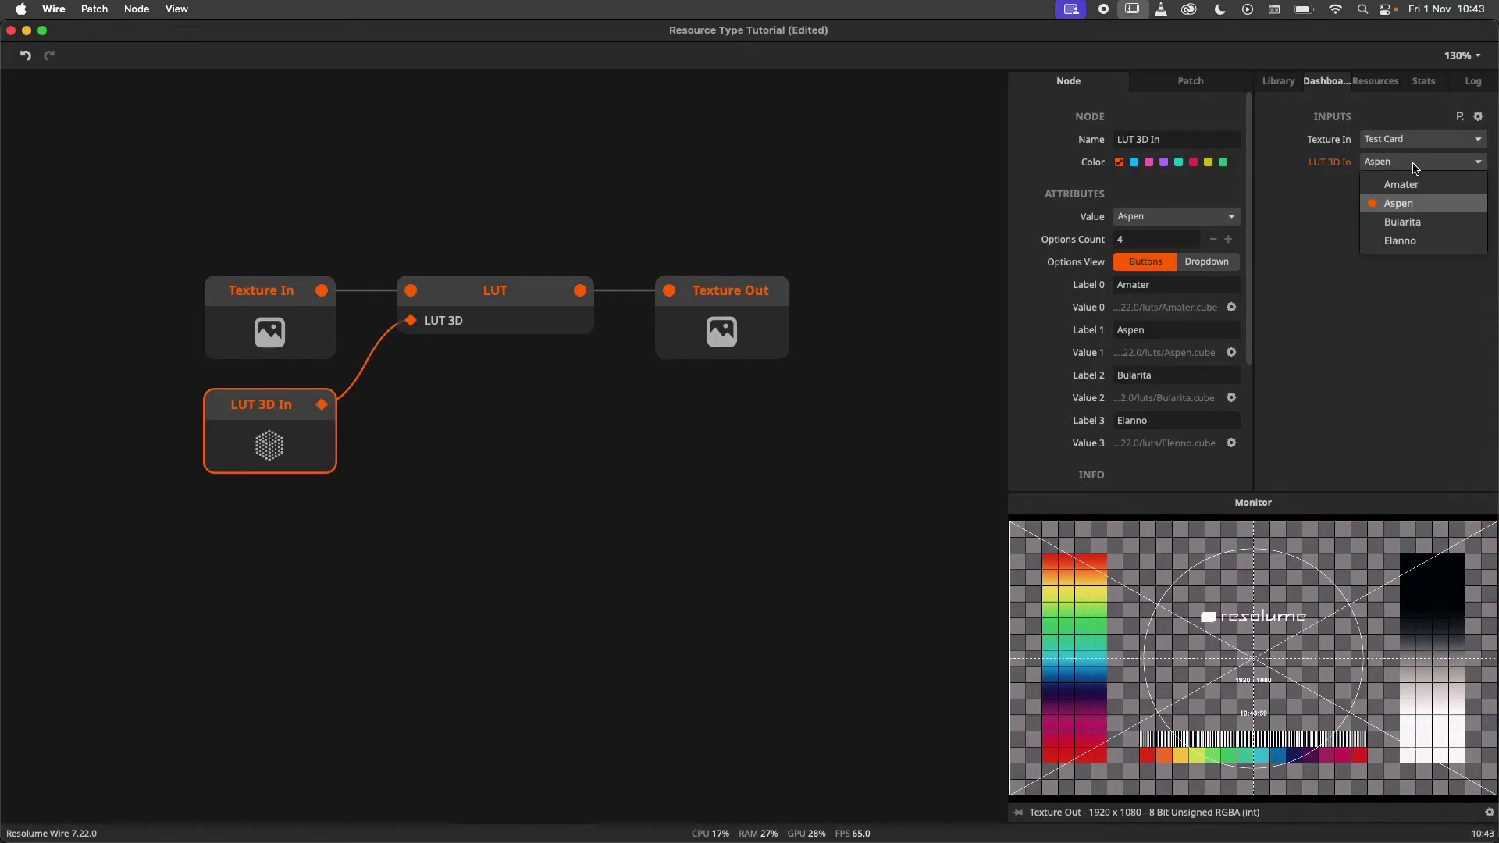
click(1409, 222)
click(1416, 165)
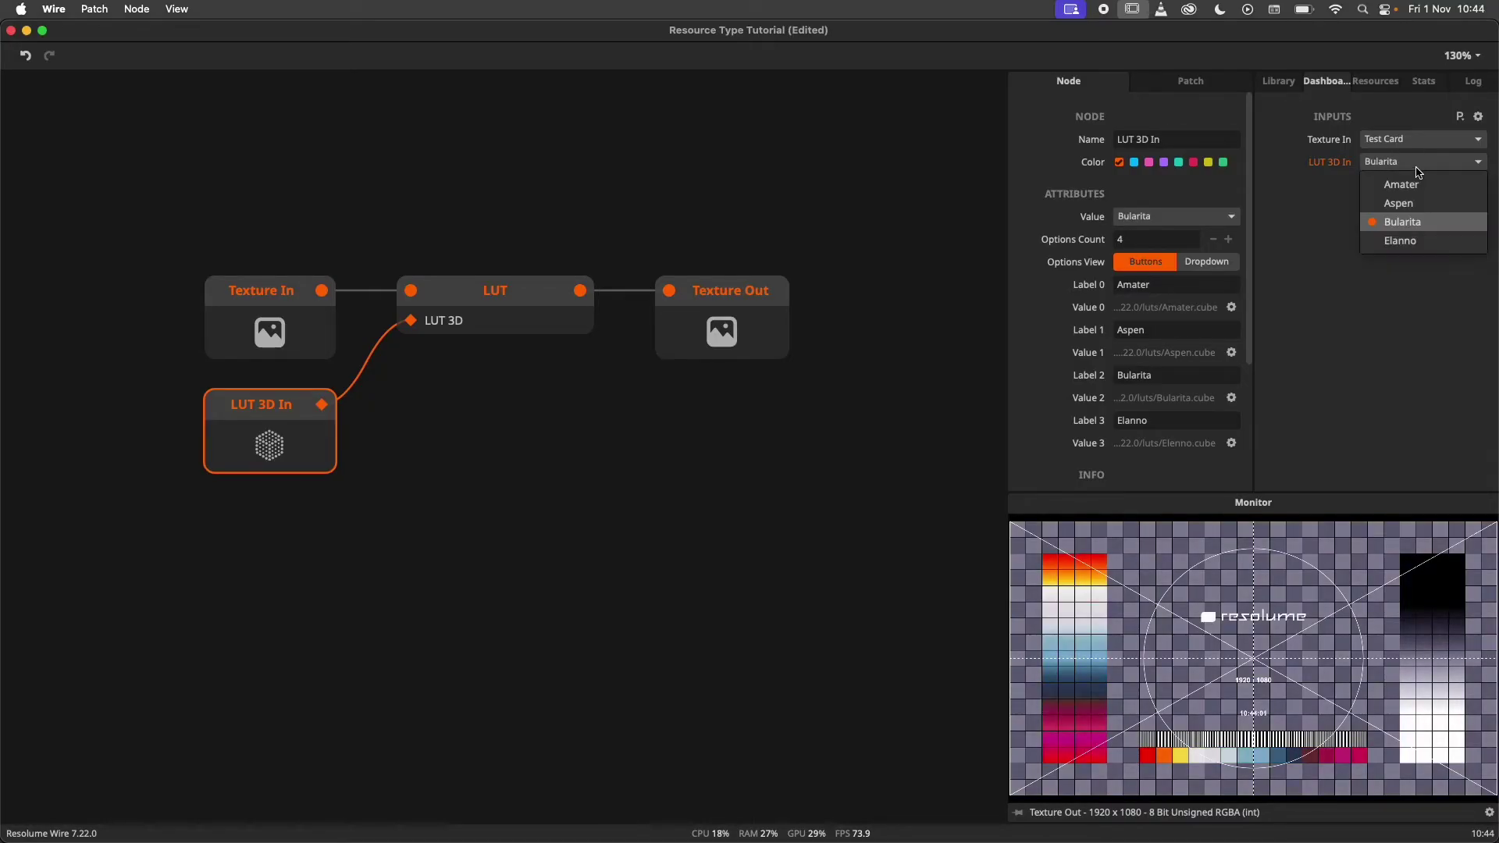
click(1417, 239)
click(898, 530)
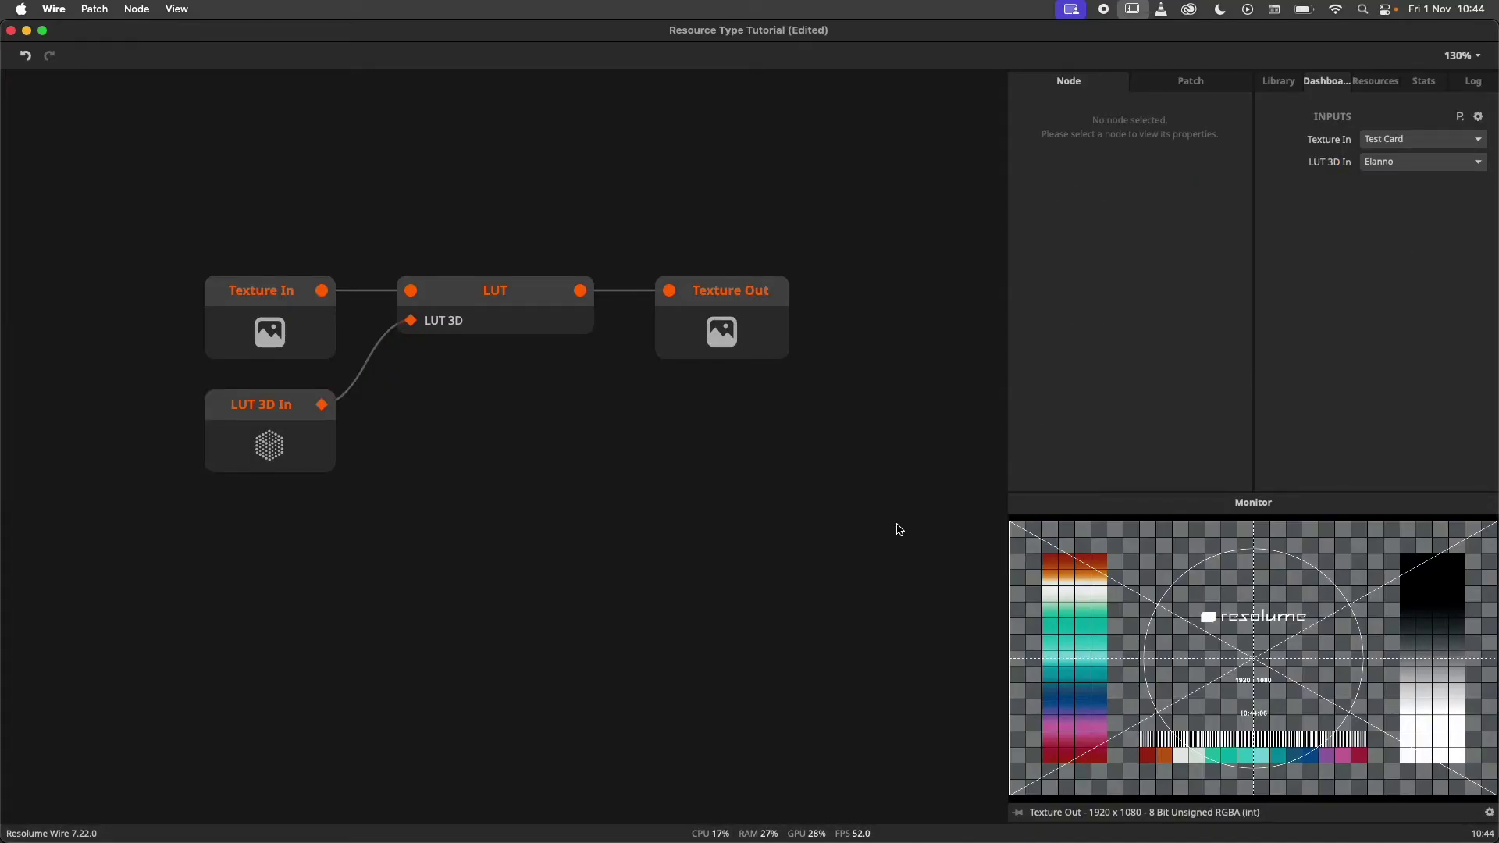
click(334, 422)
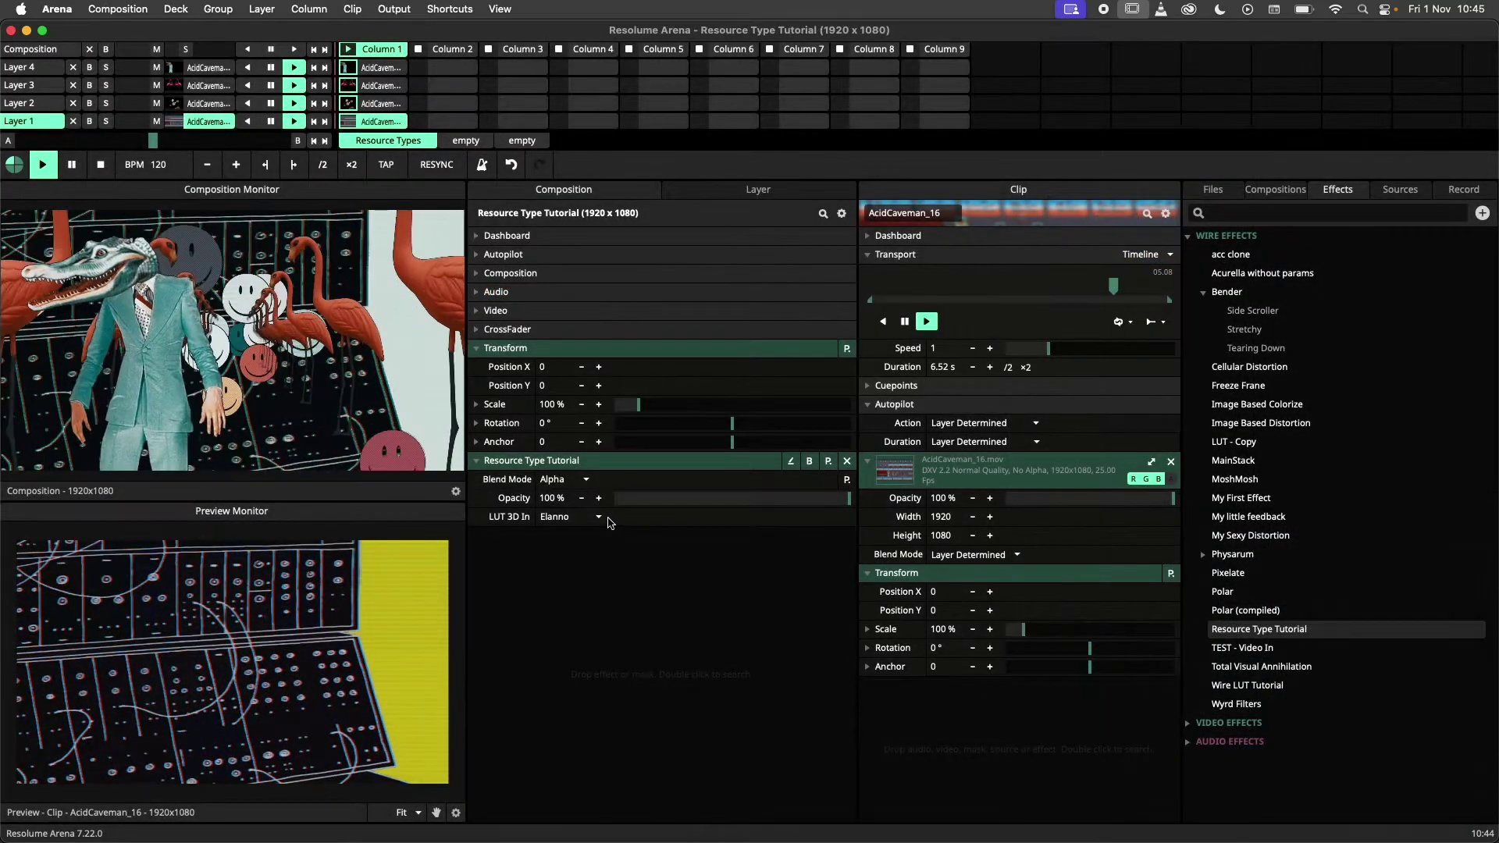
- Change the effect's LUT 3D In to Bularita, then Aspen, ending on Amater
click(598, 518)
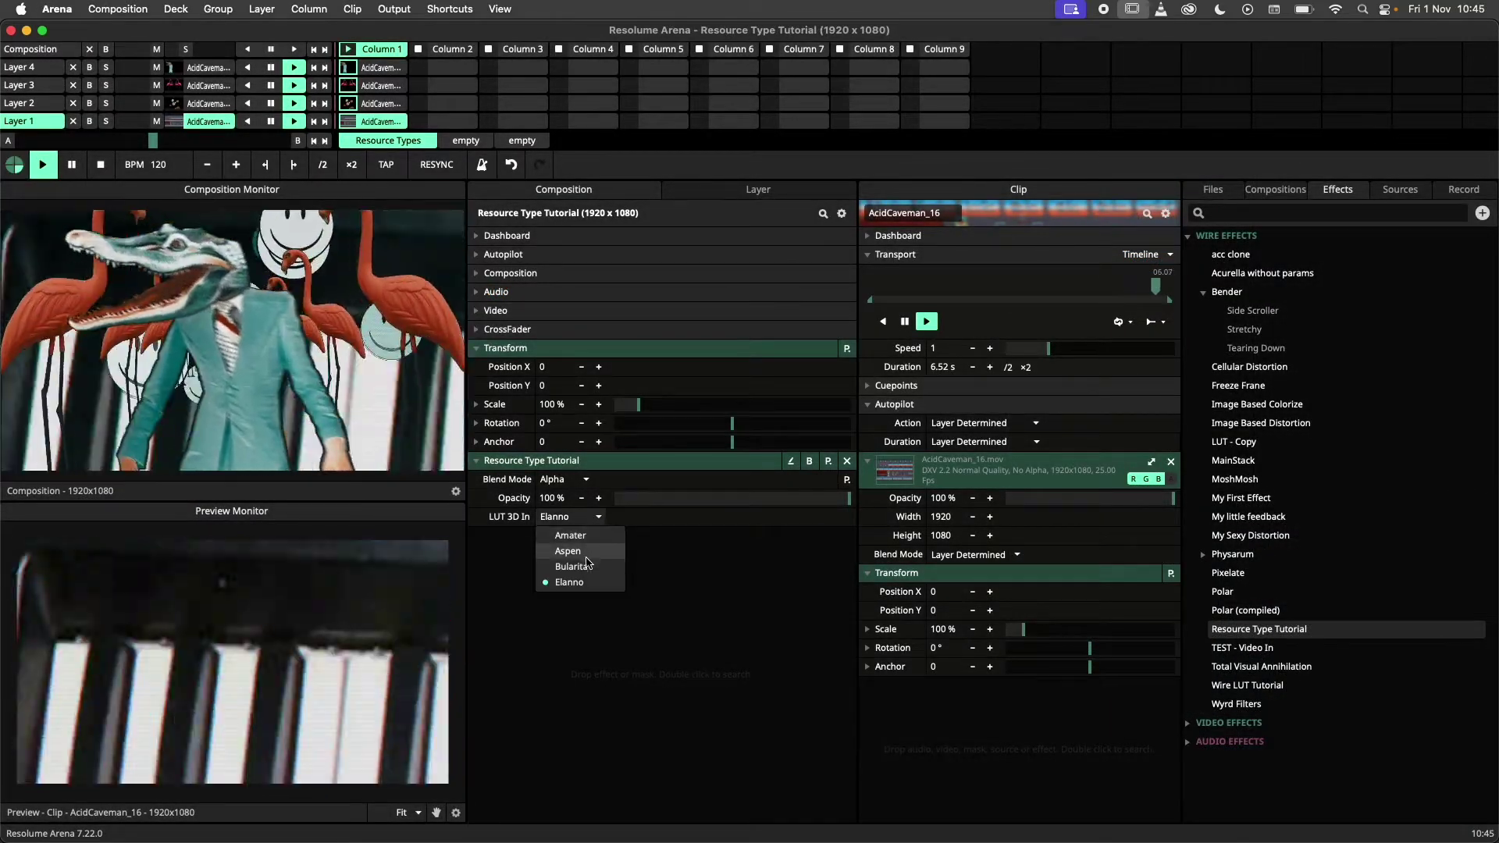
click(589, 567)
click(588, 520)
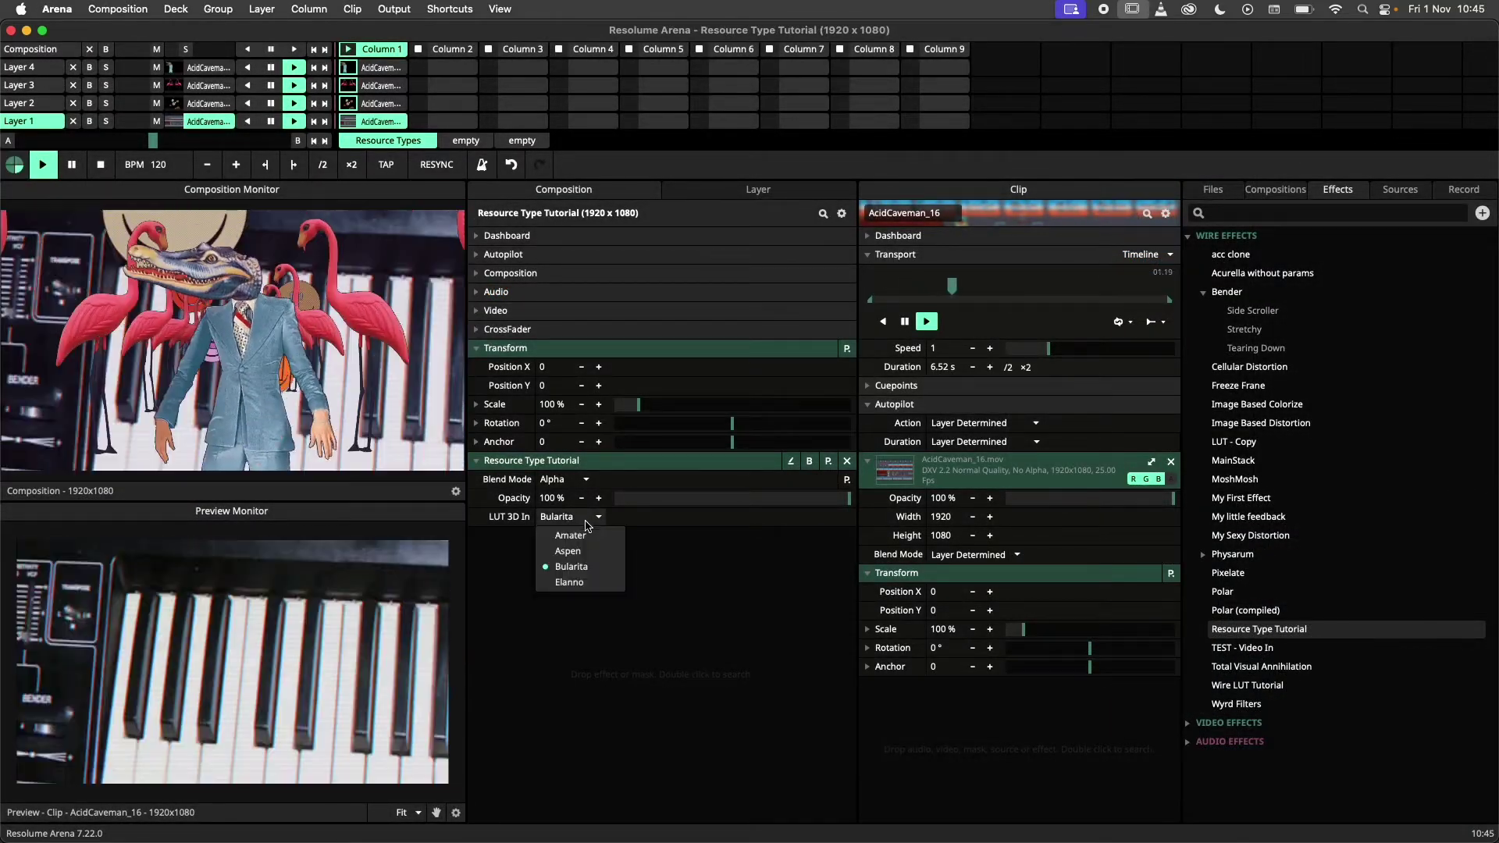
click(577, 558)
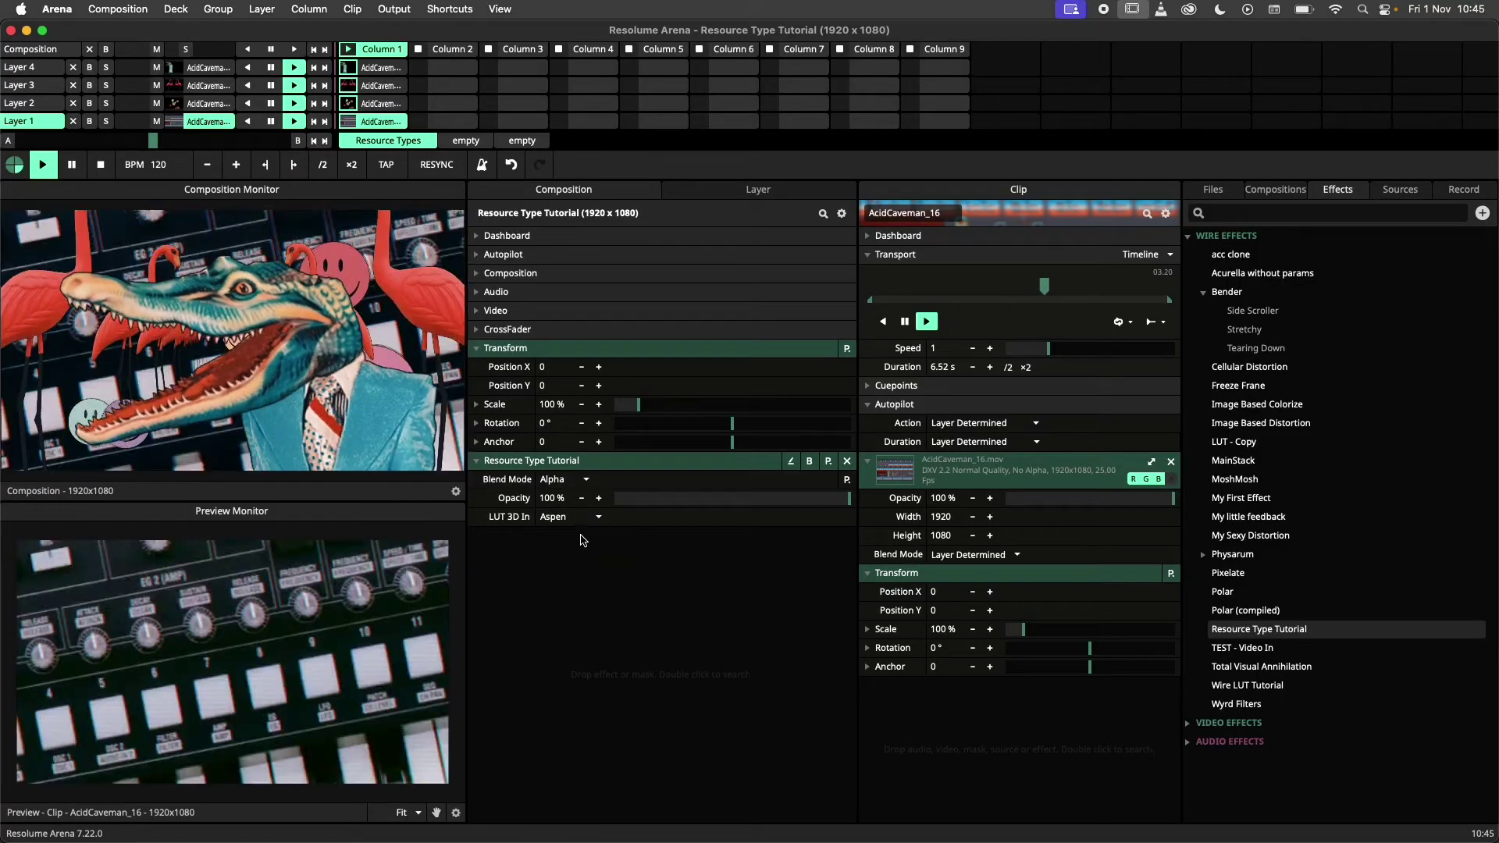
click(586, 518)
click(584, 537)
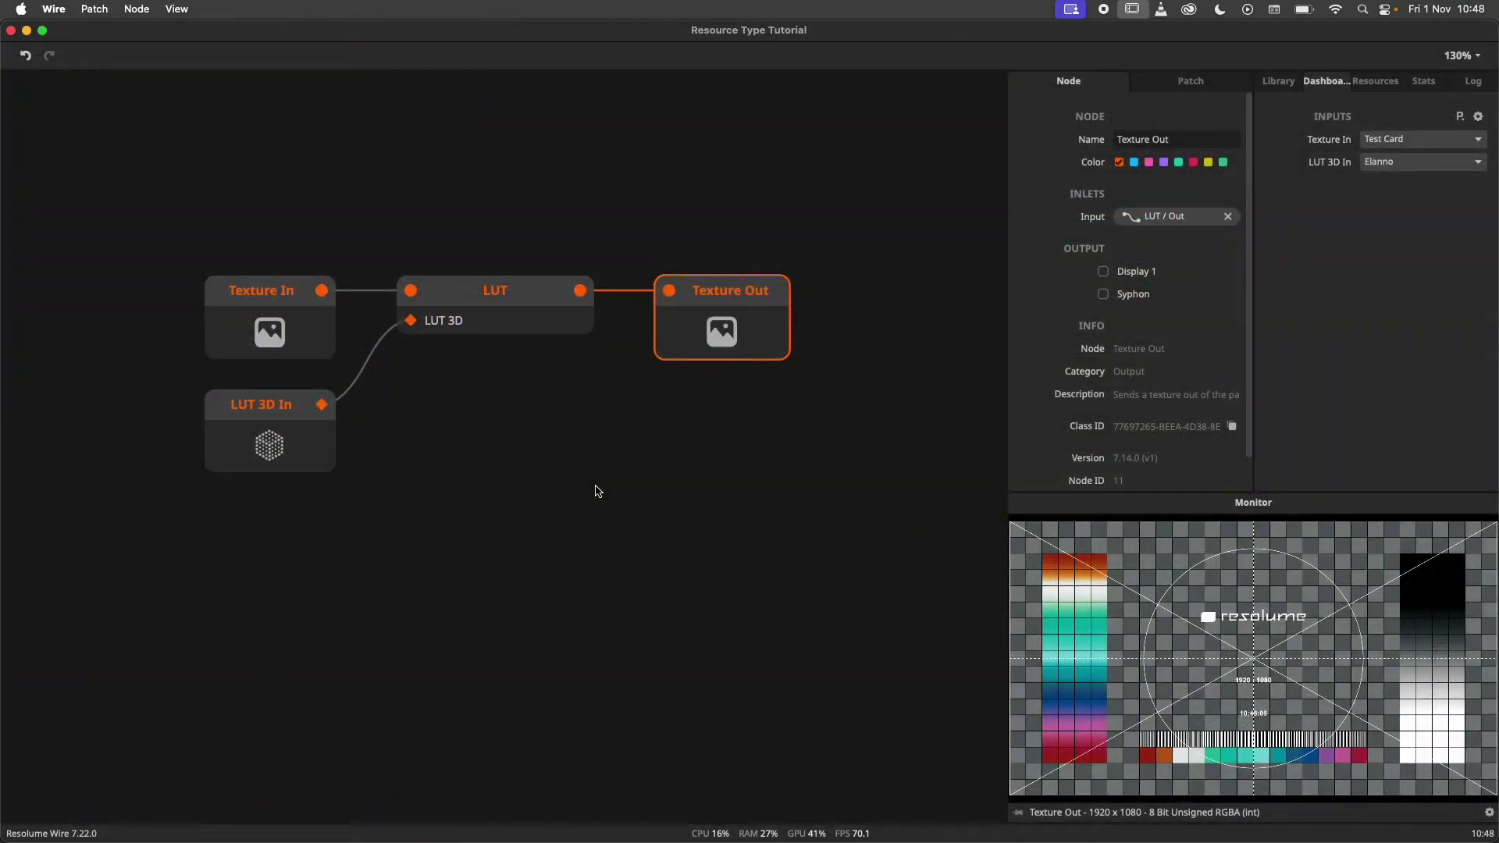
- Clear the node selection in the Resource Type Tutorial patch
click(598, 490)
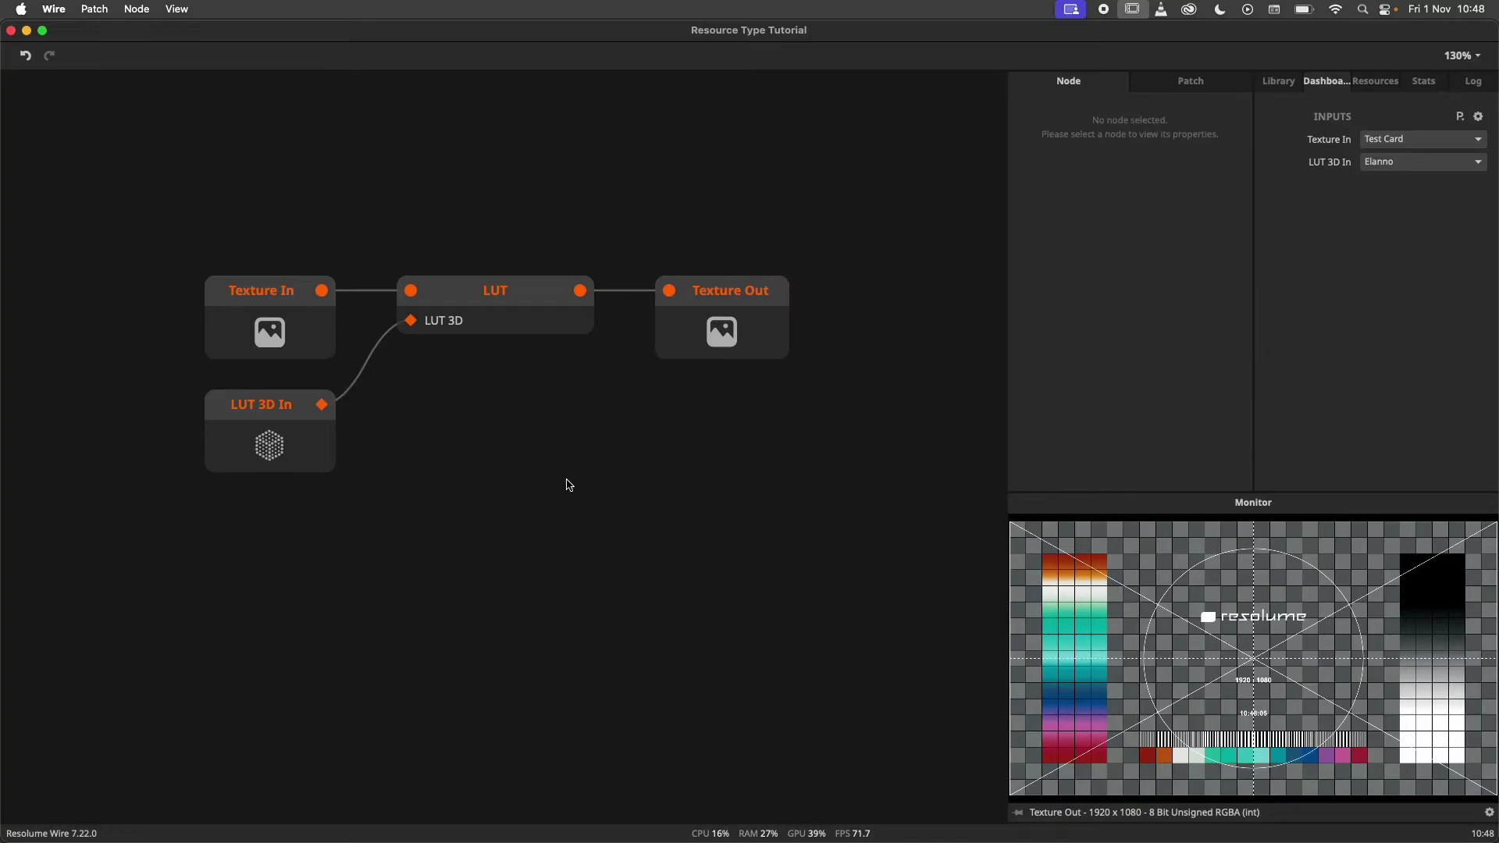
mouse_move(334, 417)
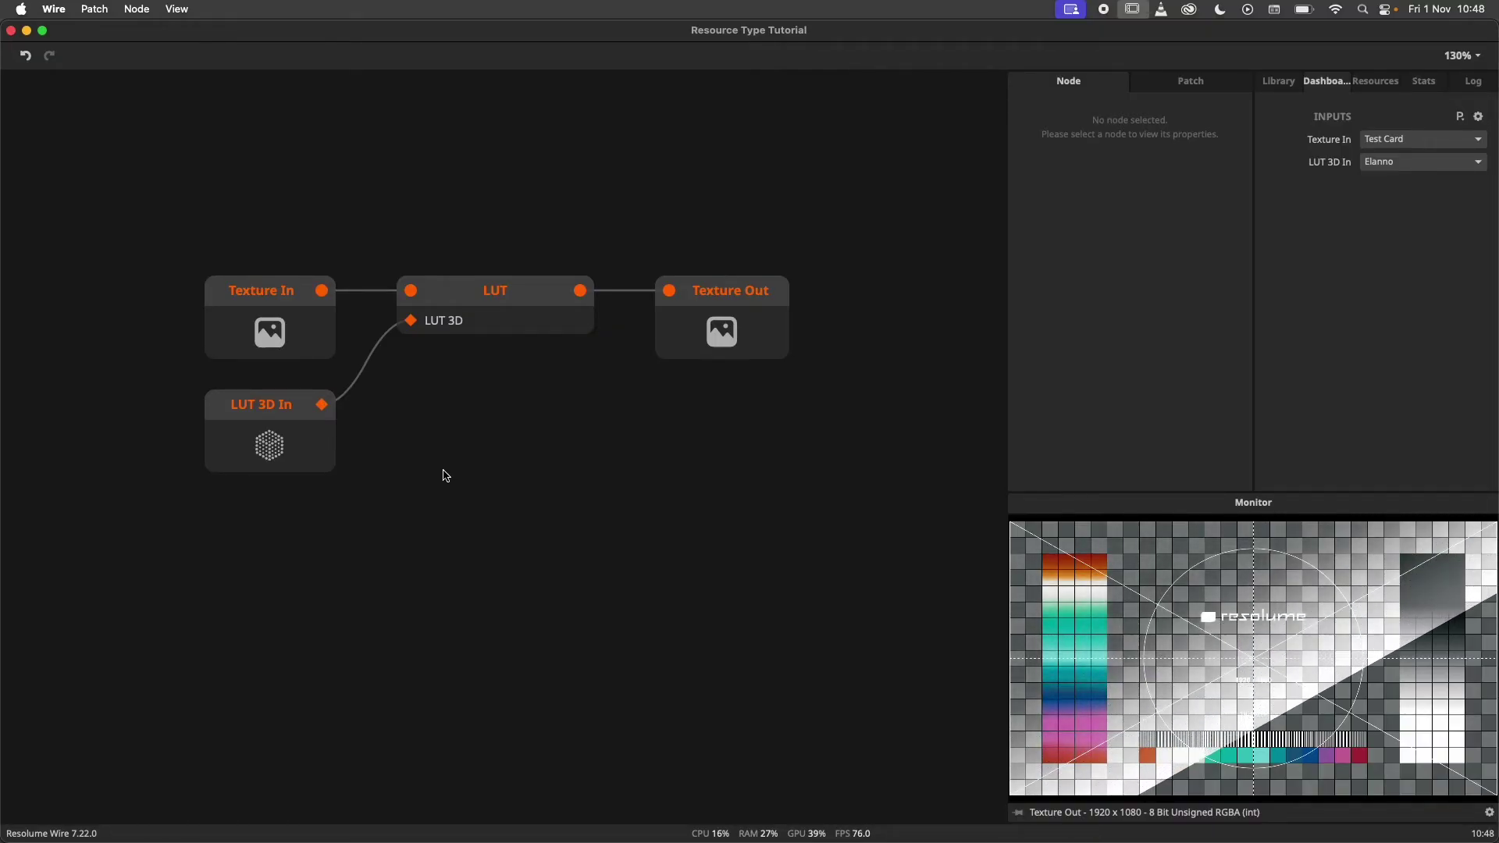
- Consolidate the patch with its resources as LUTthingy on the Desktop
click(101, 11)
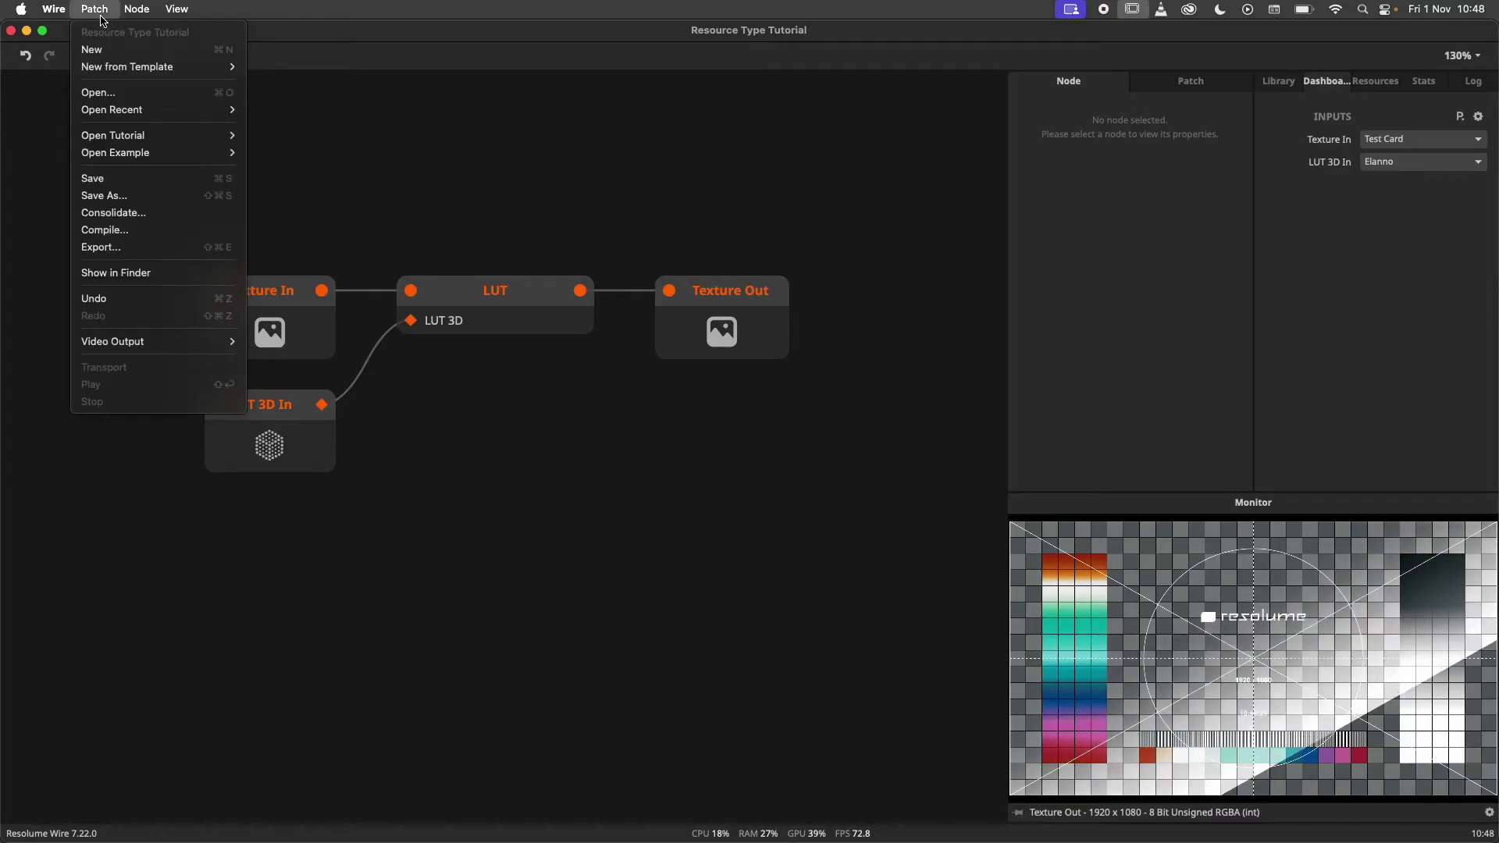
click(162, 221)
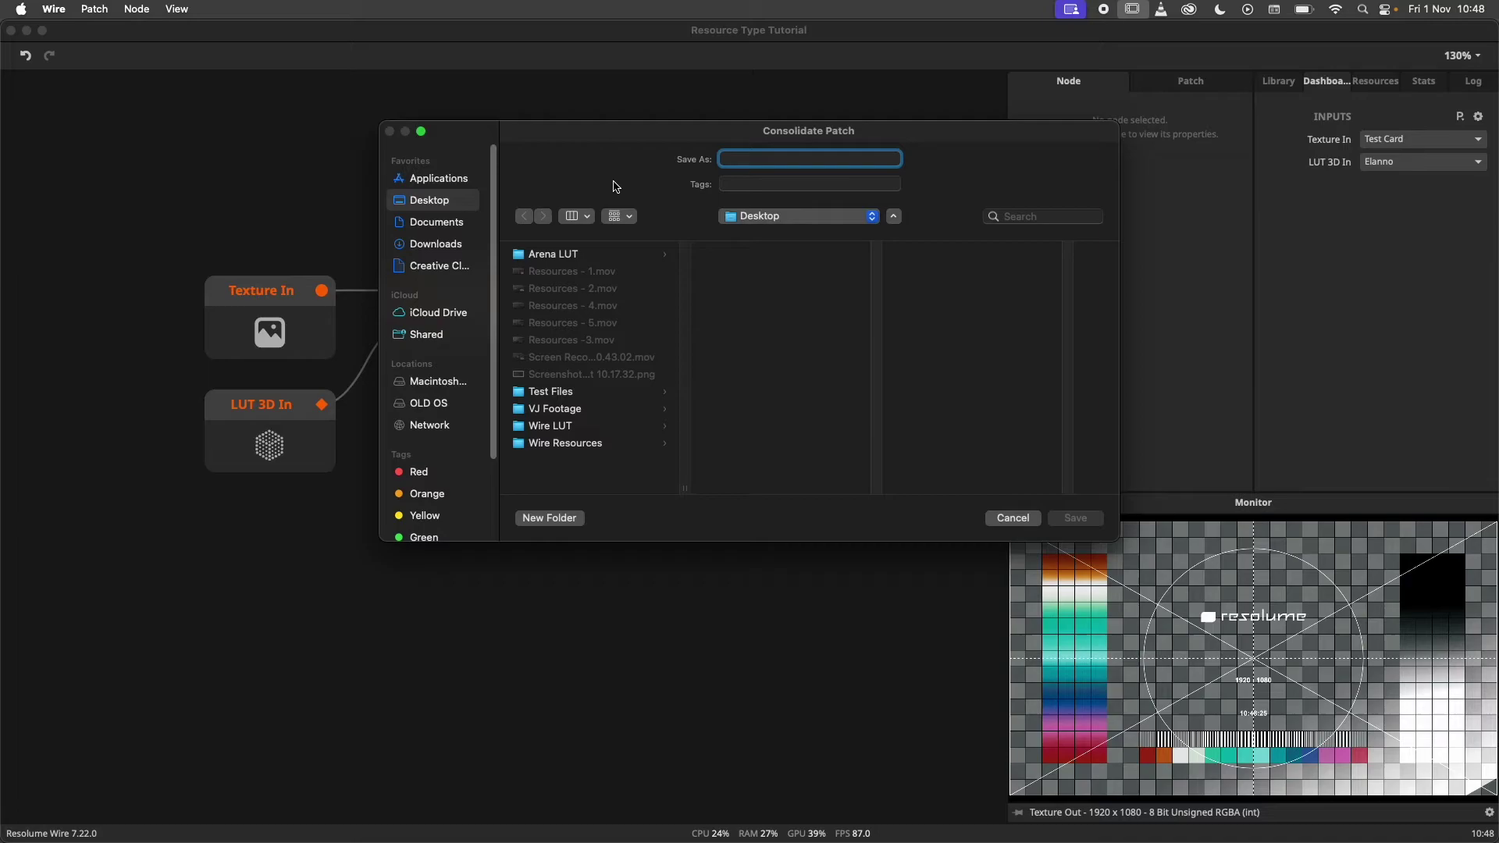
text(LUTt)
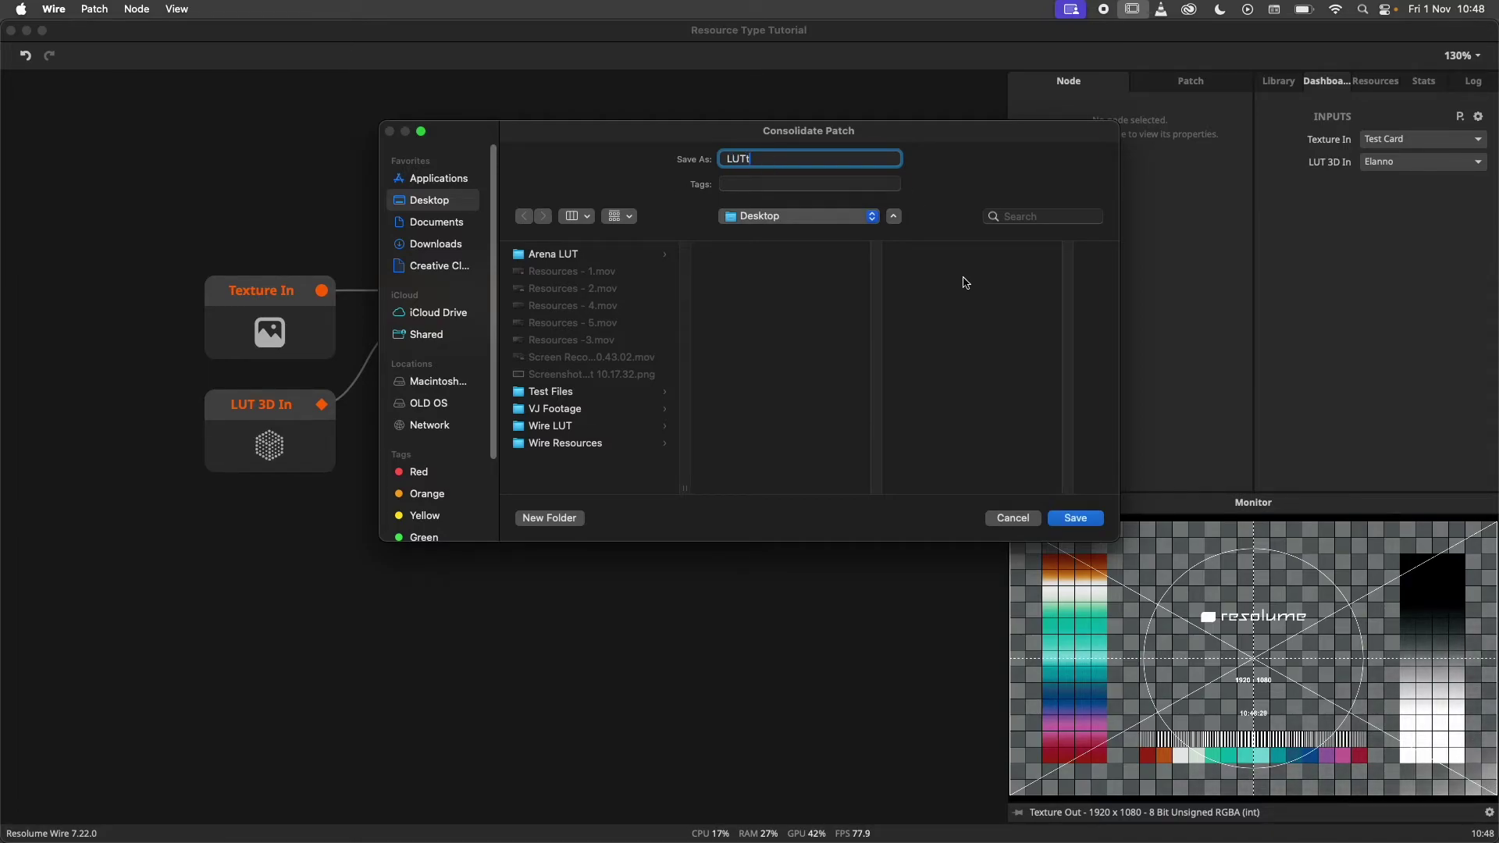
text(hingy)
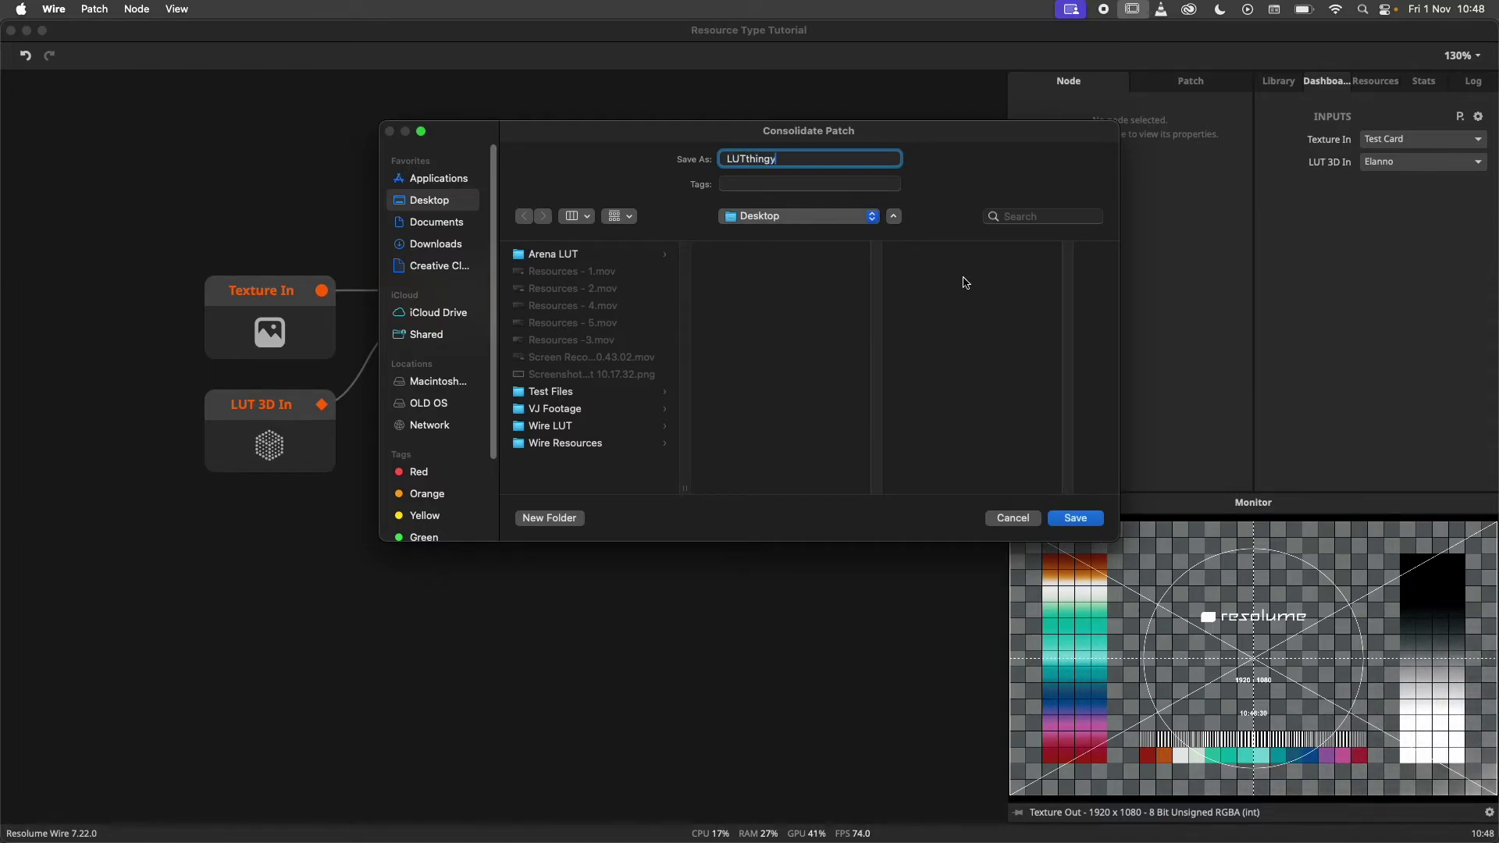
click(1075, 518)
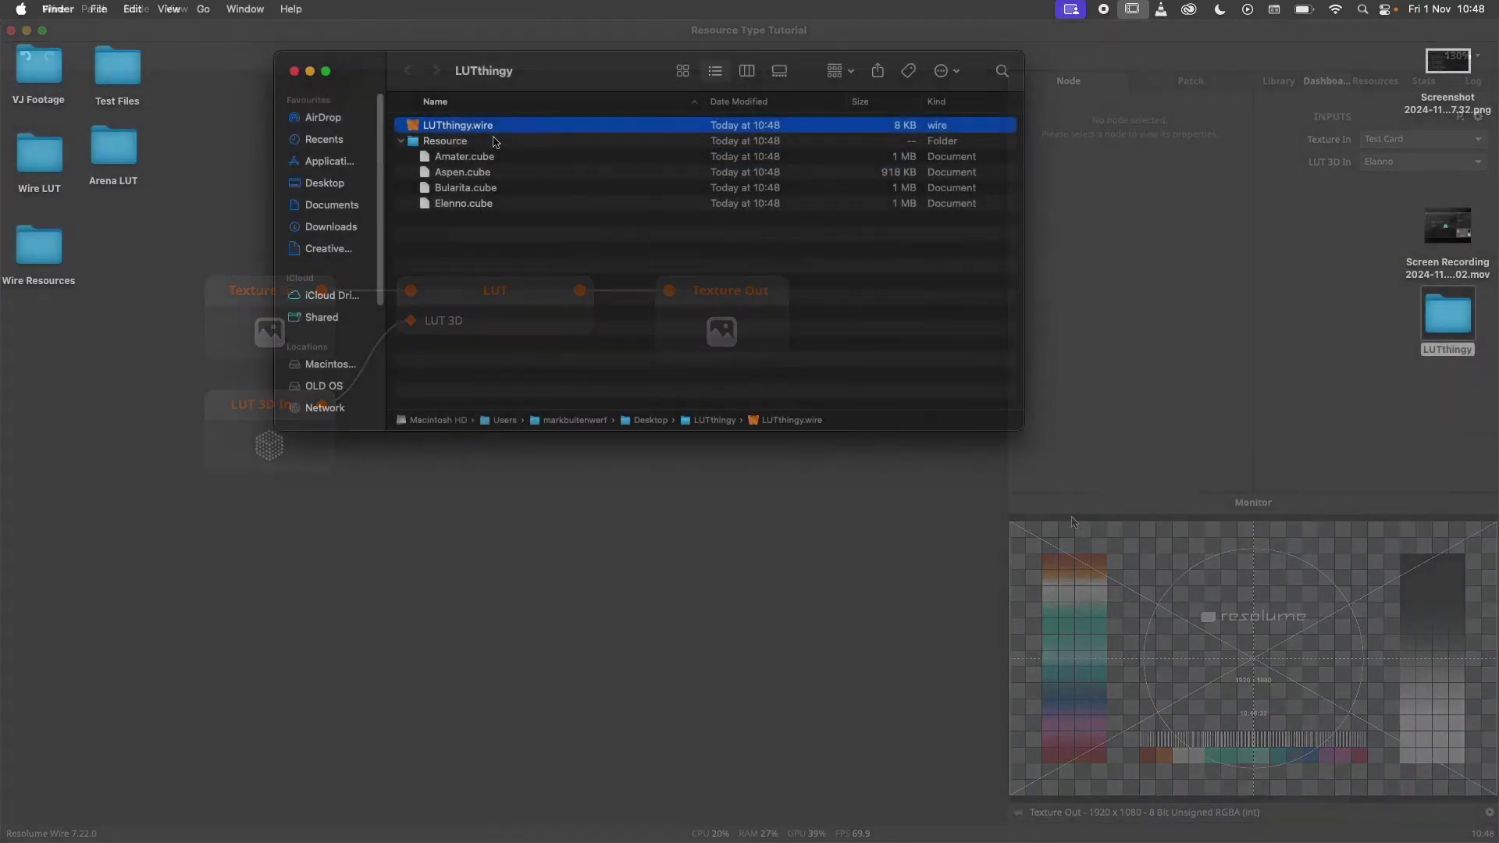
- Review the copied Amater, Aspen, Bularita and Elenno .cube files in the LUTthingy folder
click(468, 157)
click(500, 173)
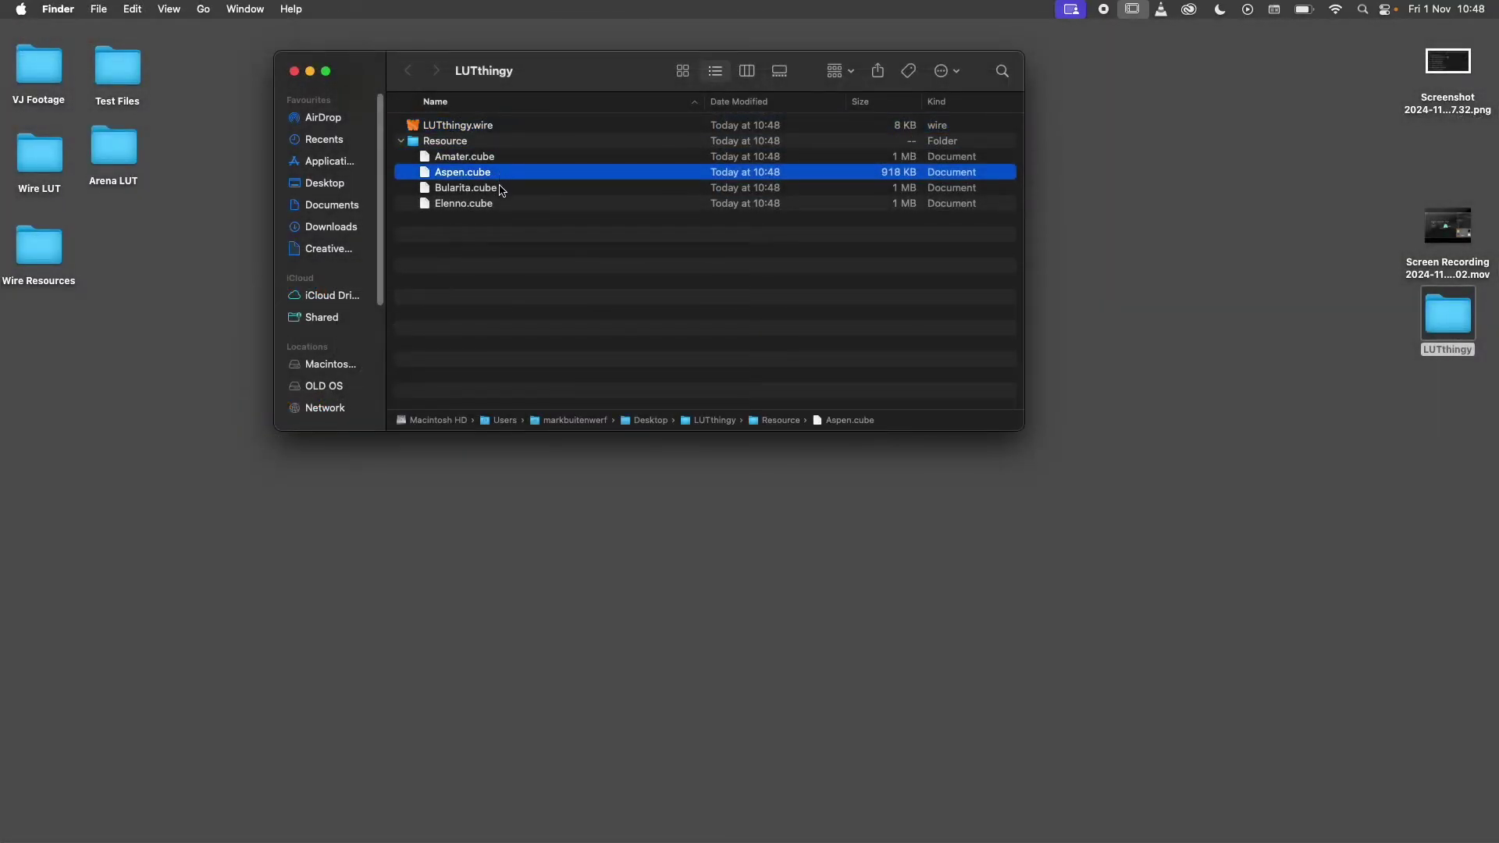
click(500, 190)
click(501, 204)
- Clear the selections and drag the Sample slider to 3
click(547, 288)
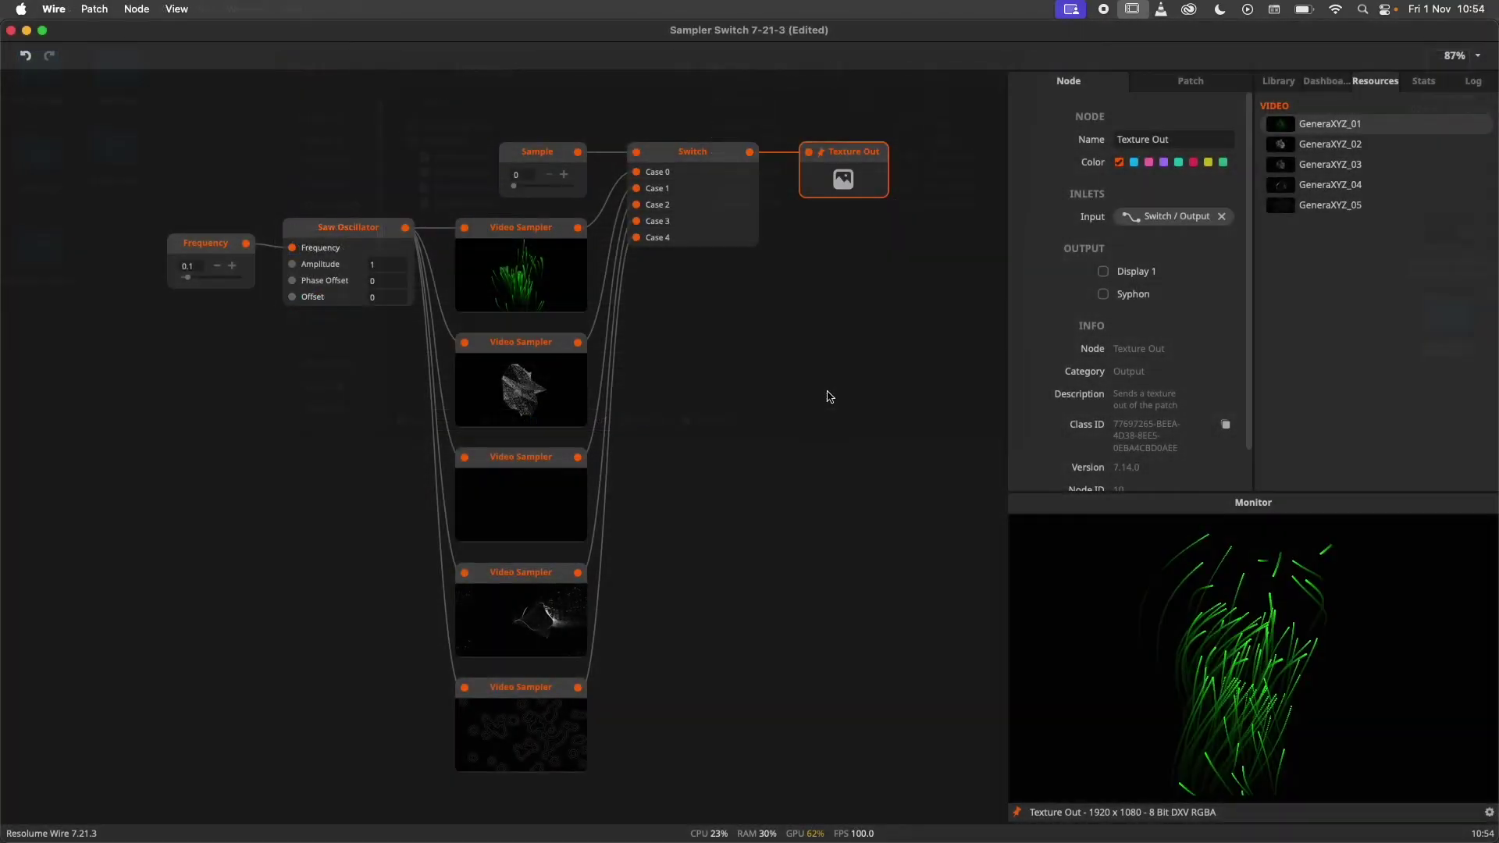
click(829, 397)
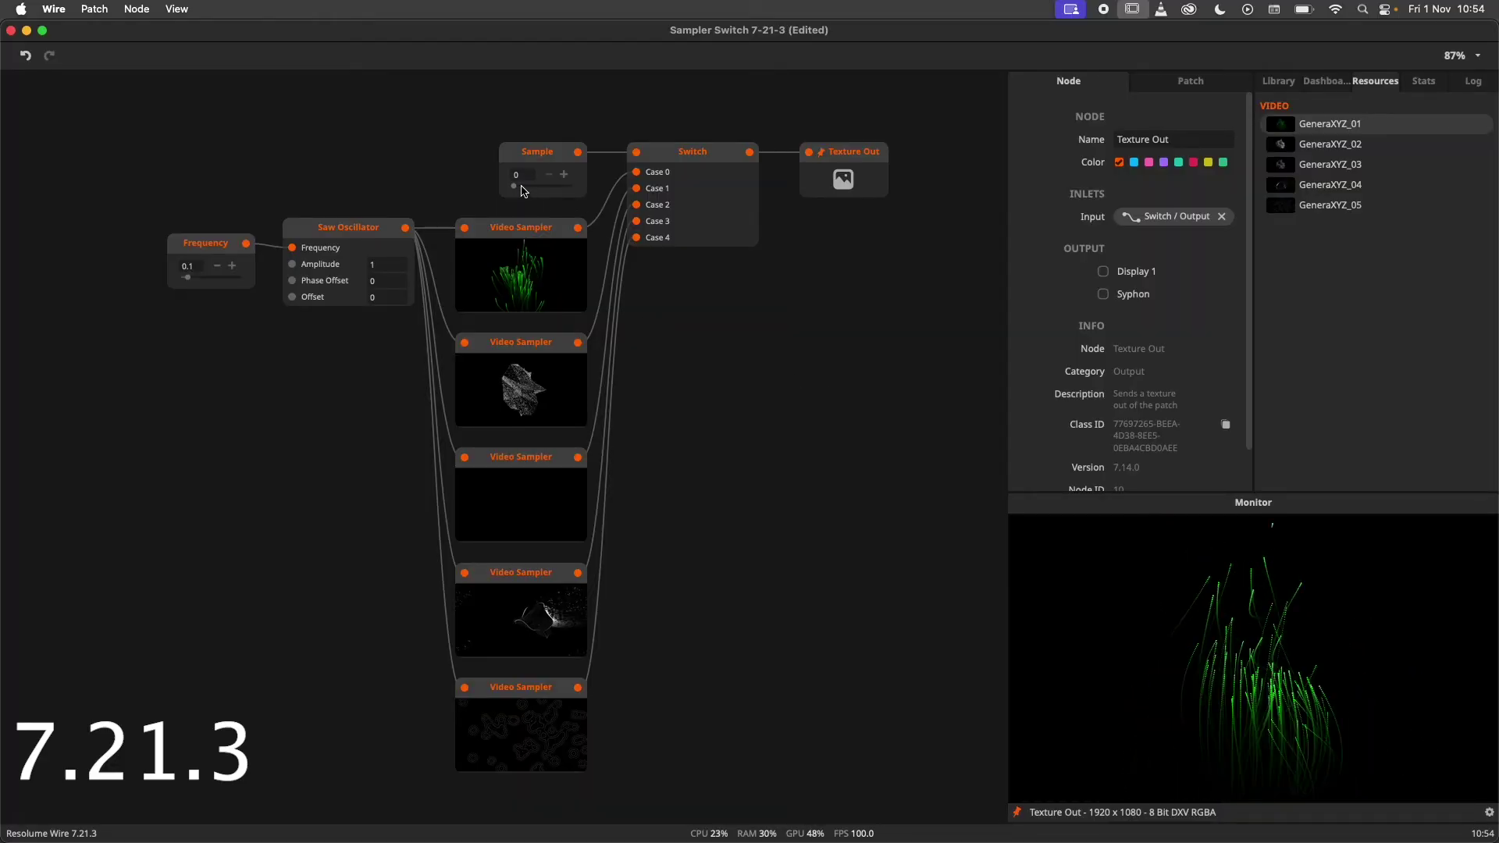
drag(519, 190, 559, 195)
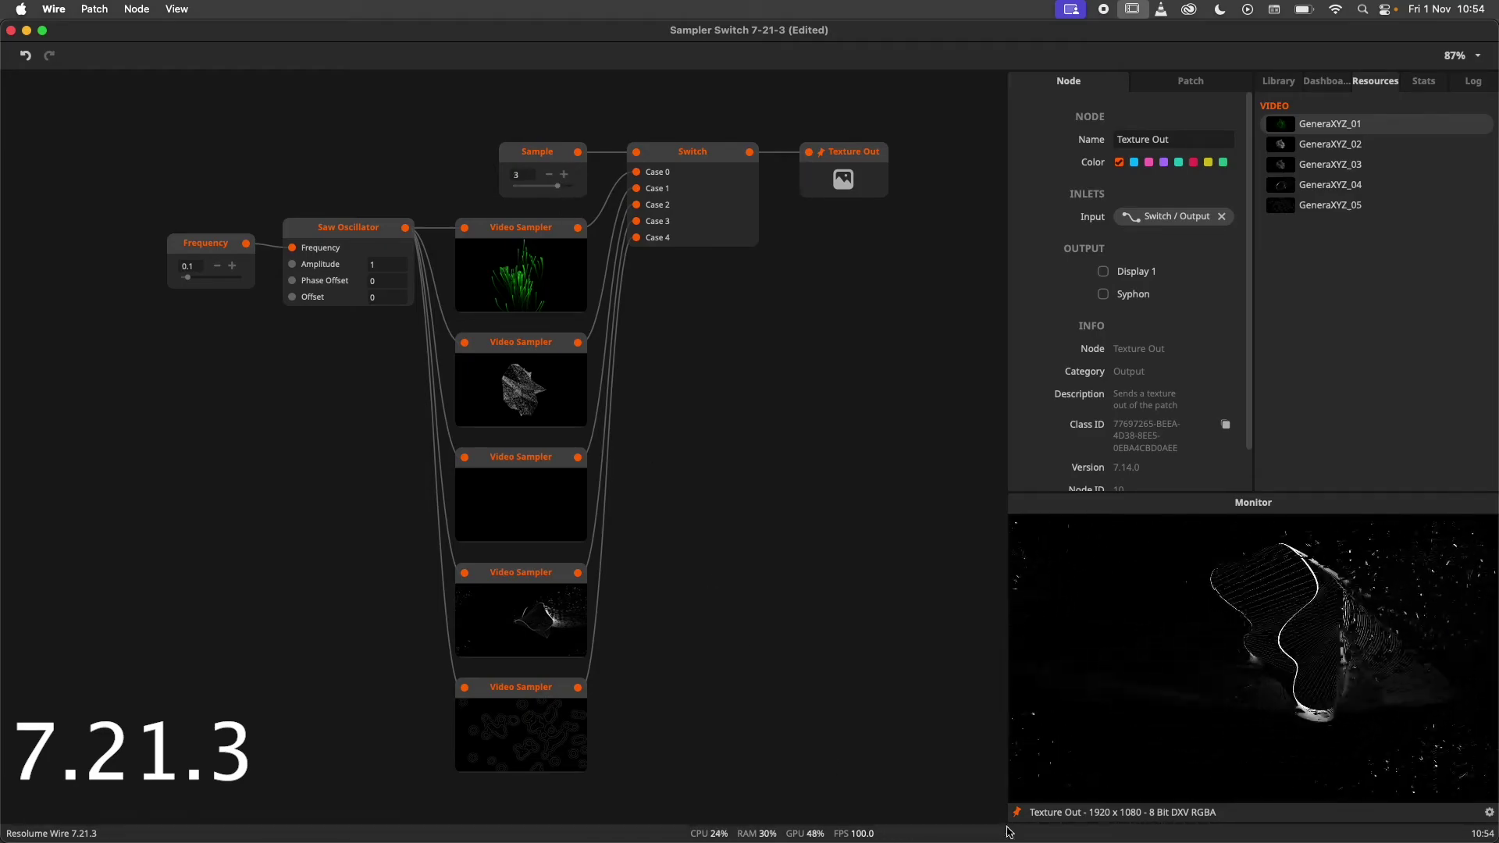
- Preview each of the five Video Sampler clips in the Monitor
click(531, 733)
click(531, 620)
click(534, 509)
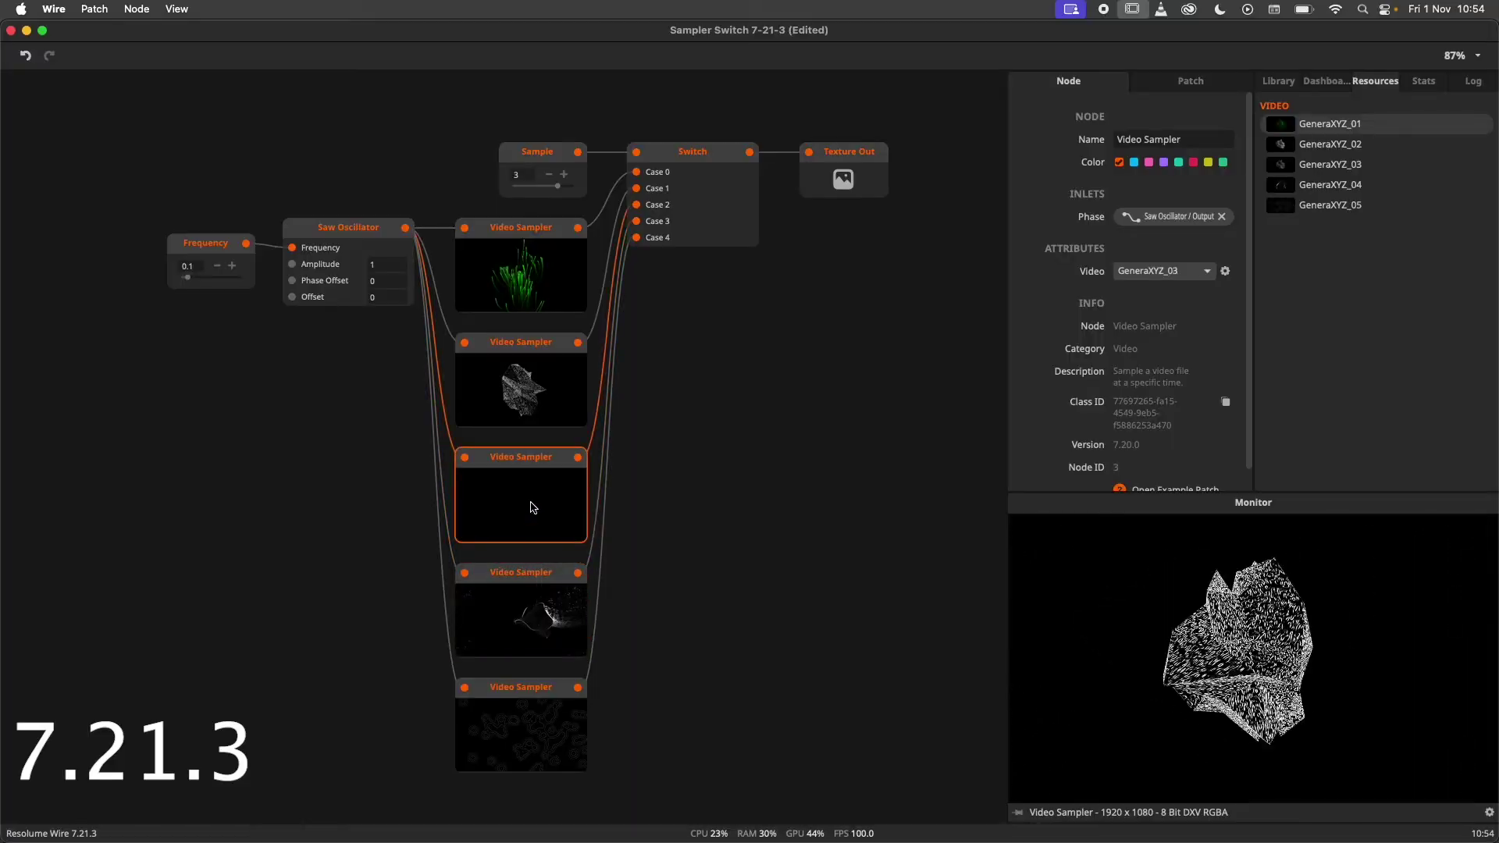
click(528, 391)
click(523, 297)
click(527, 371)
click(538, 516)
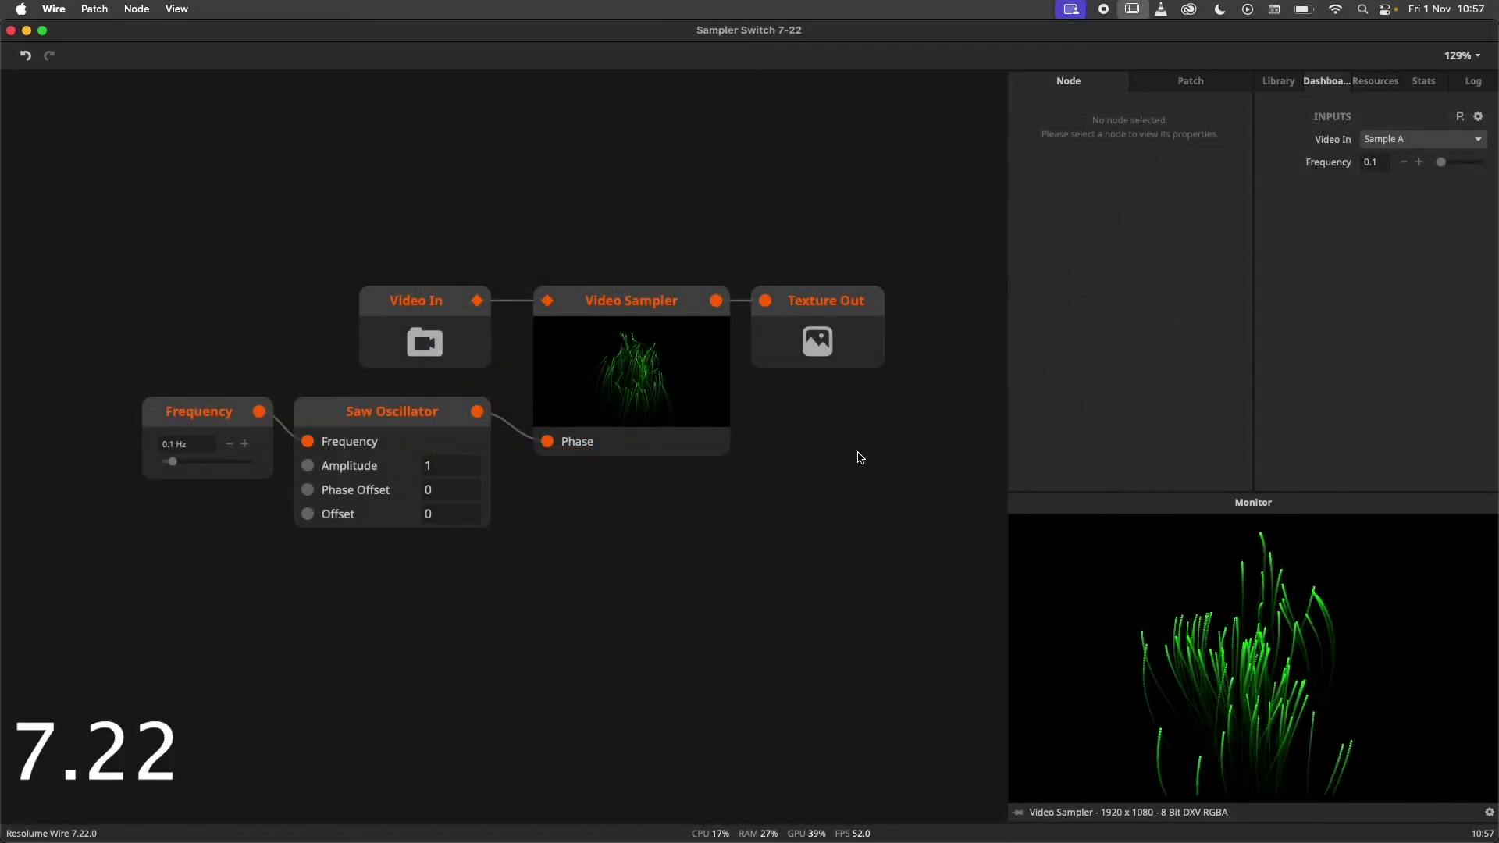
- Show the Texture Out and Video In nodes' properties in the Dashboard
click(853, 371)
click(471, 360)
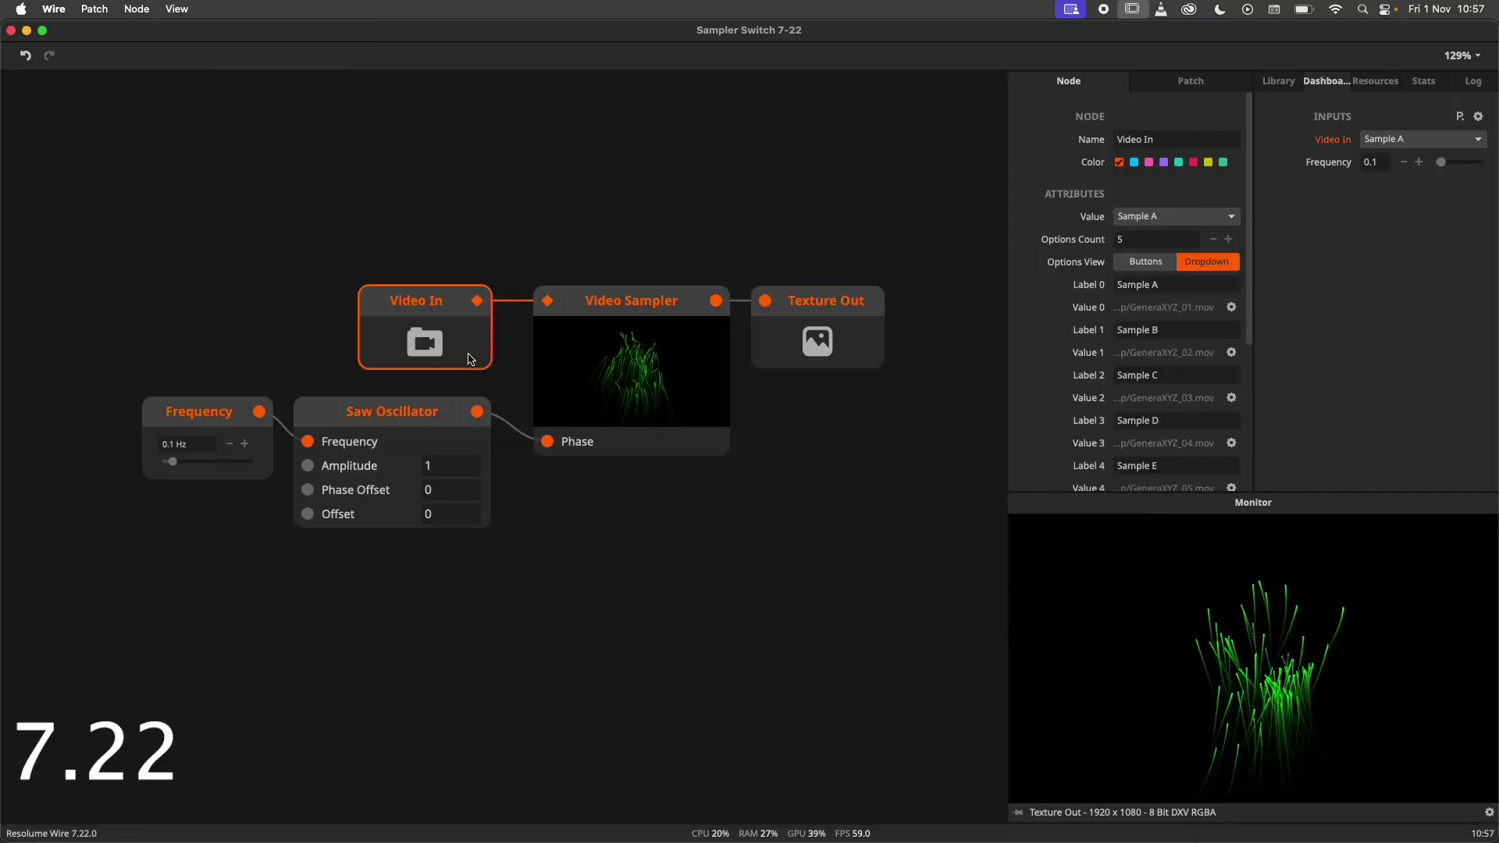
scroll(1252, 303, down, 3)
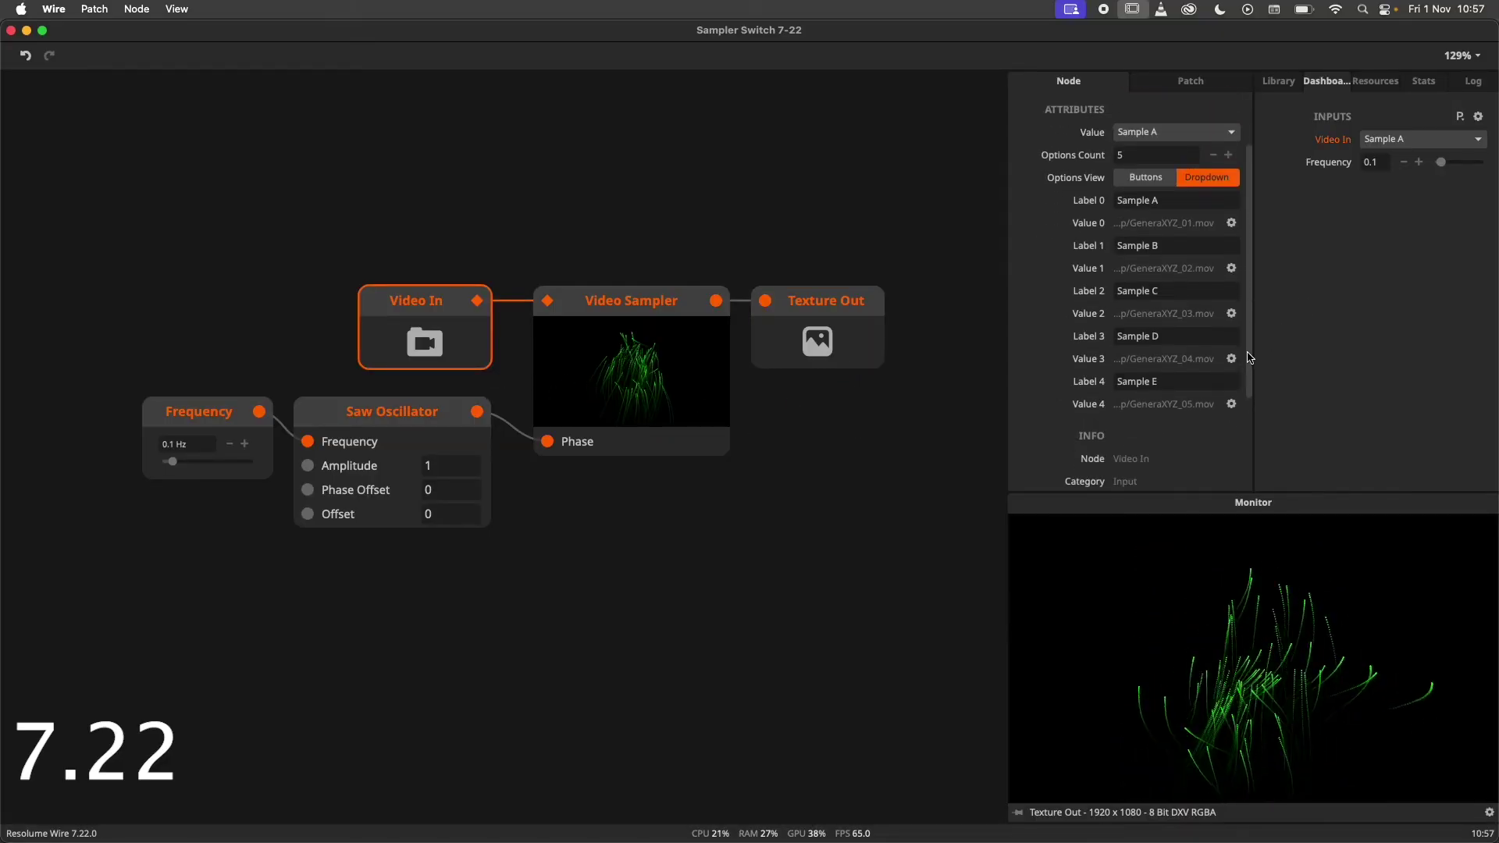
- Switch the Video In clip through Sample B, C and D, ending on Sample E
click(1395, 140)
click(1393, 186)
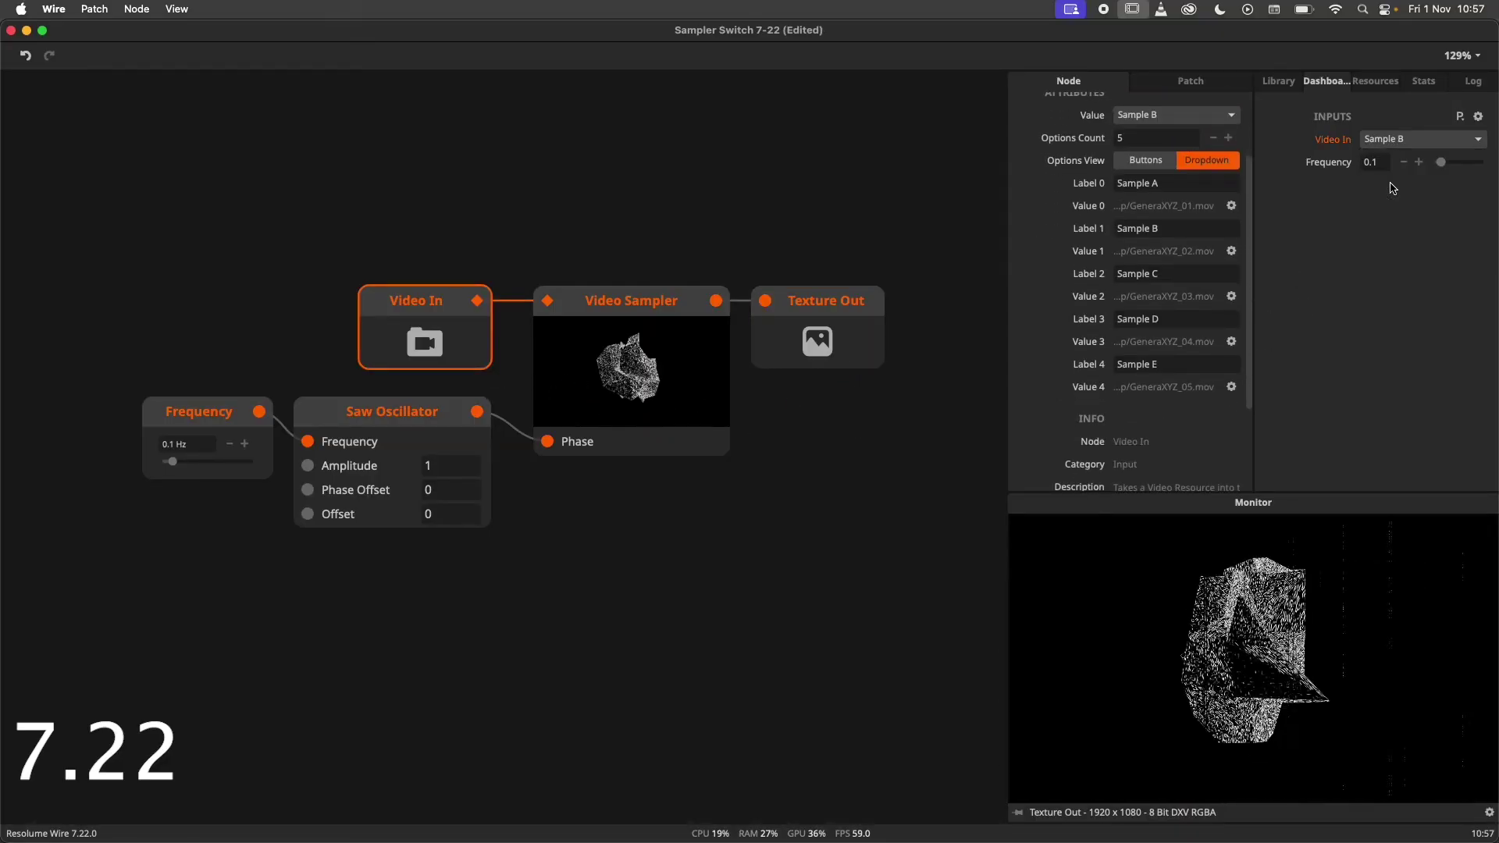
click(1402, 140)
click(1398, 204)
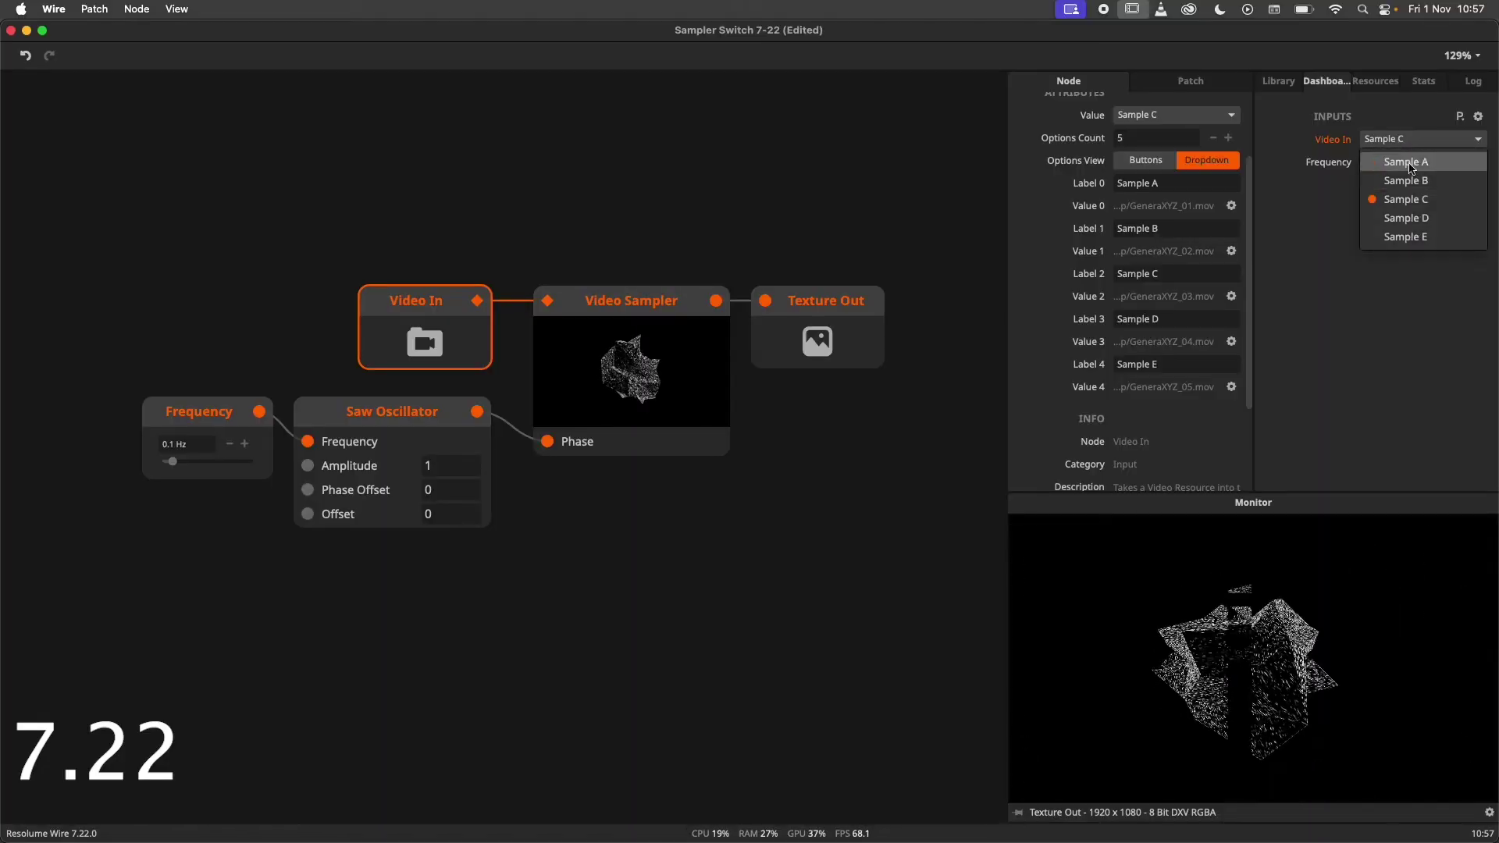
click(1405, 219)
click(1411, 143)
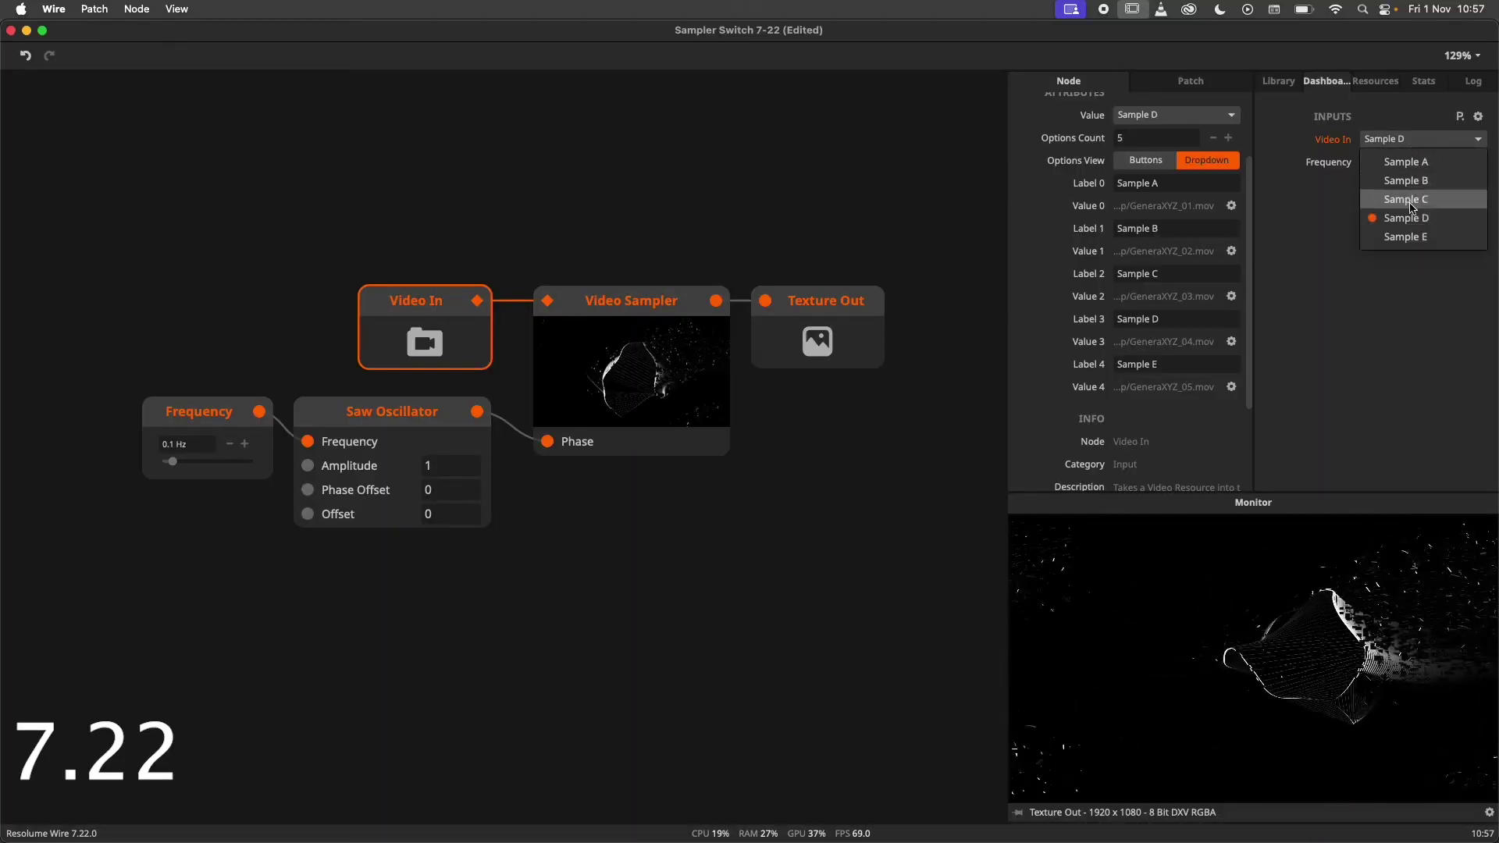
click(1407, 238)
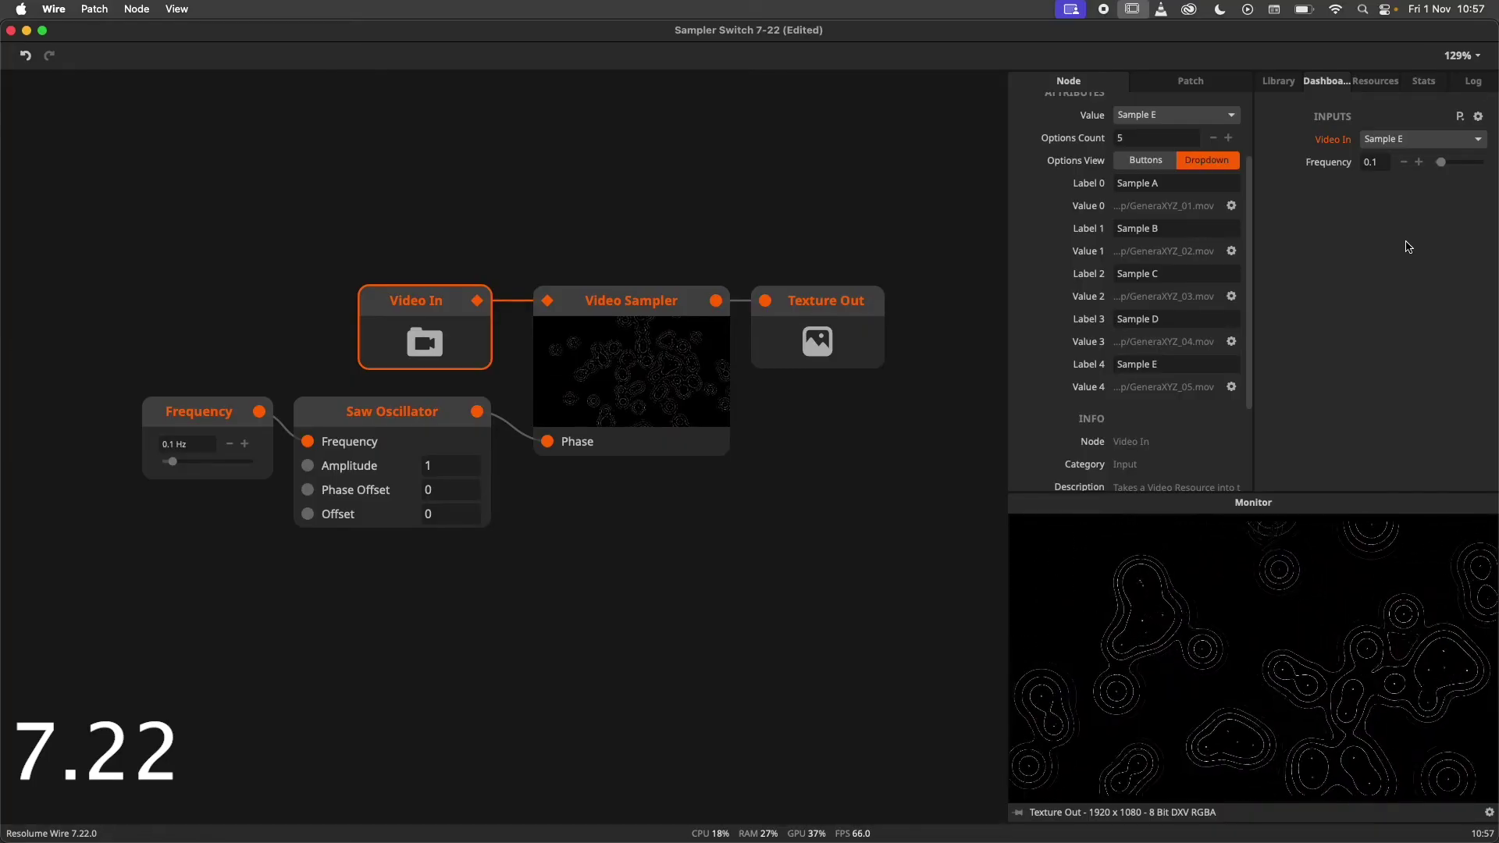
mouse_move(548, 313)
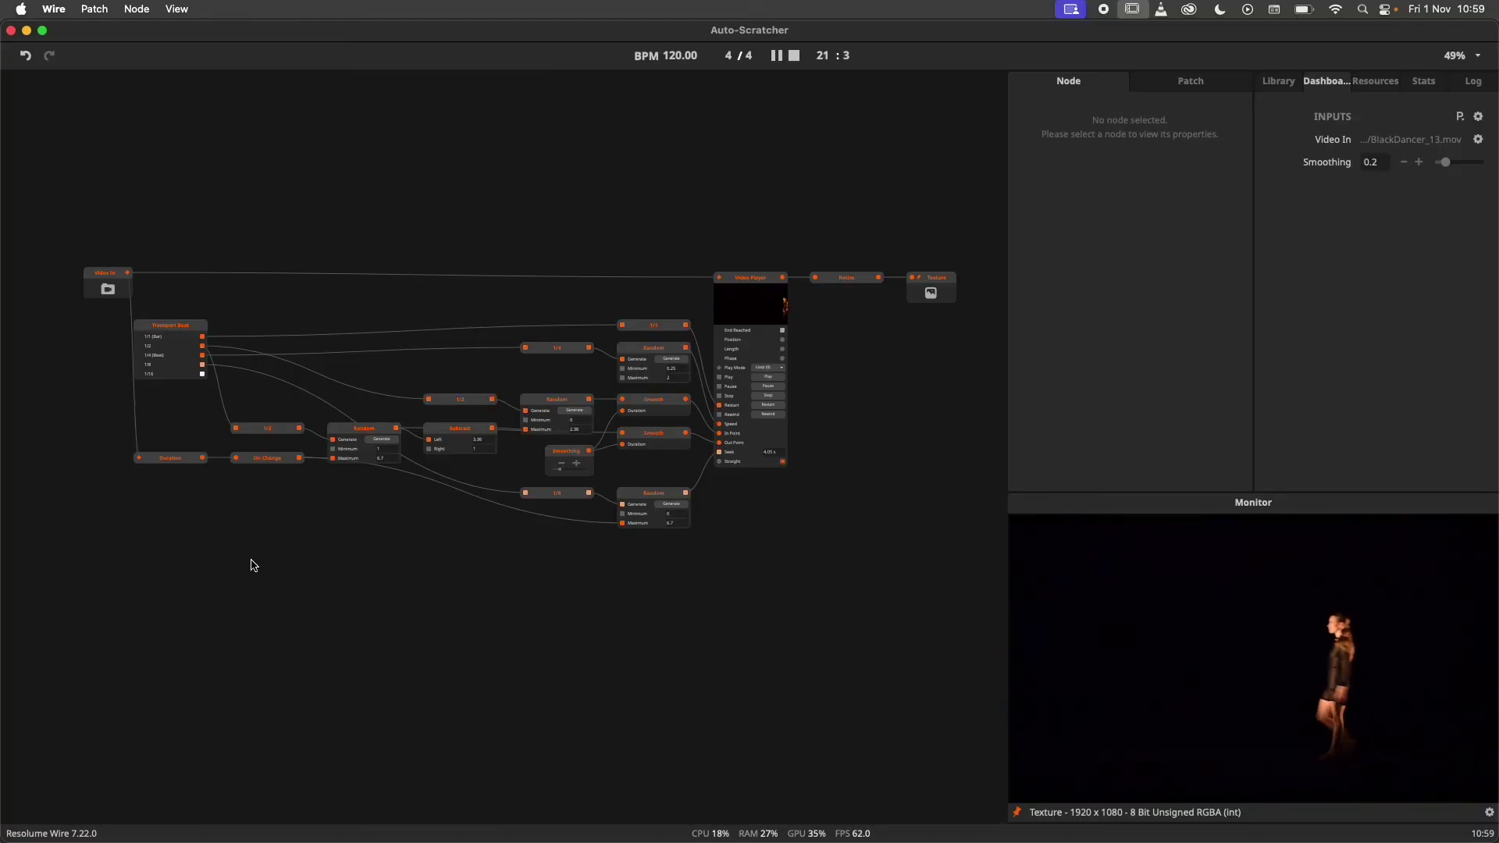
- Inspect the Duration node, whose output gives the clip length of 6.7
scroll(254, 565, up, 10)
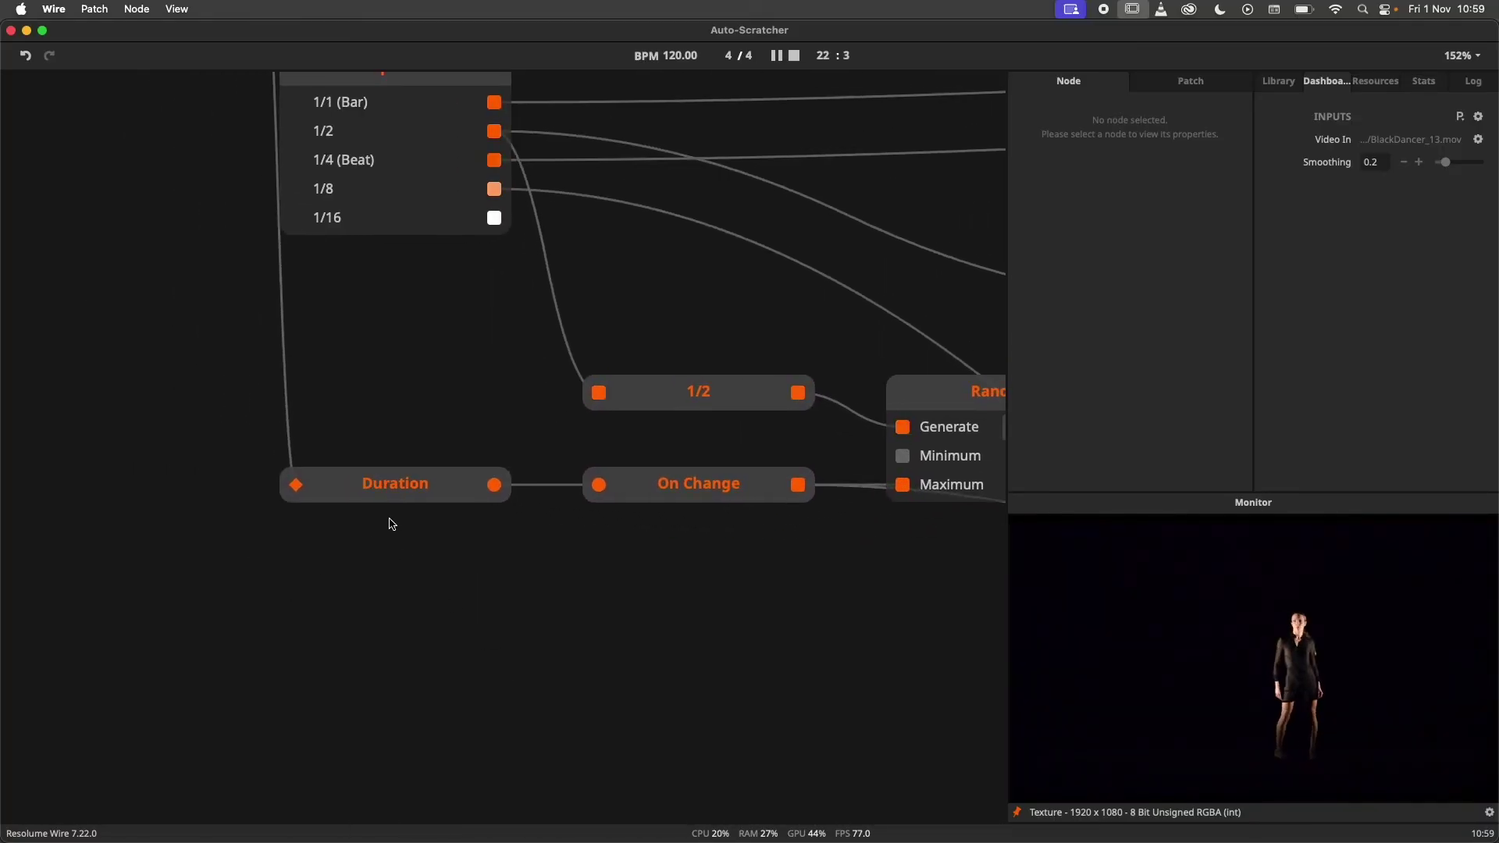
click(394, 492)
drag(448, 550, 444, 600)
mouse_move(484, 546)
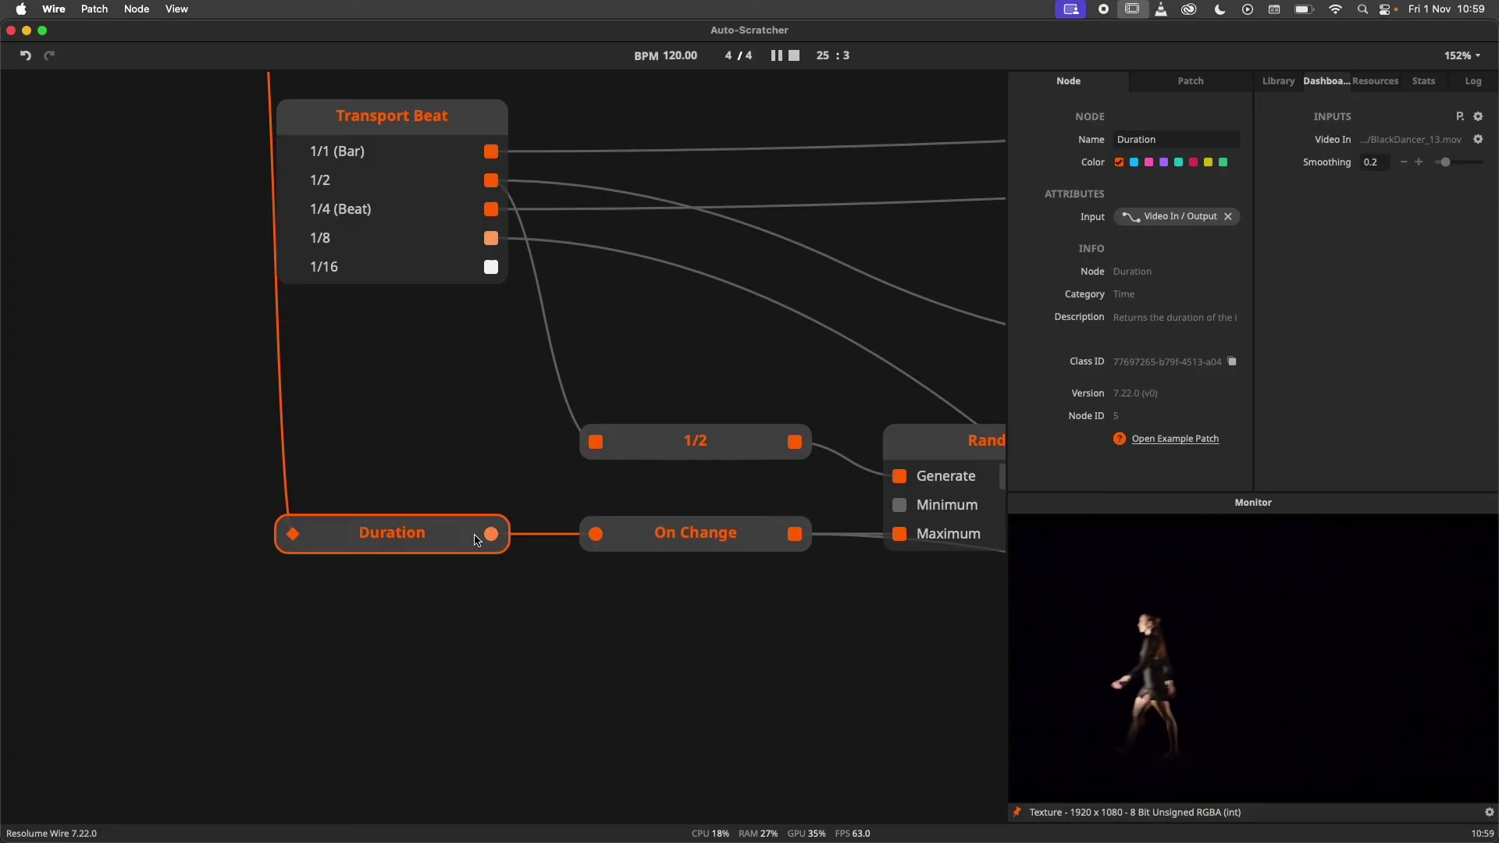
click(687, 643)
- Follow Duration's output to On Change and both Random nodes, inspecting their Maximum settings
scroll(777, 672, down, 2)
scroll(777, 672, down, 1)
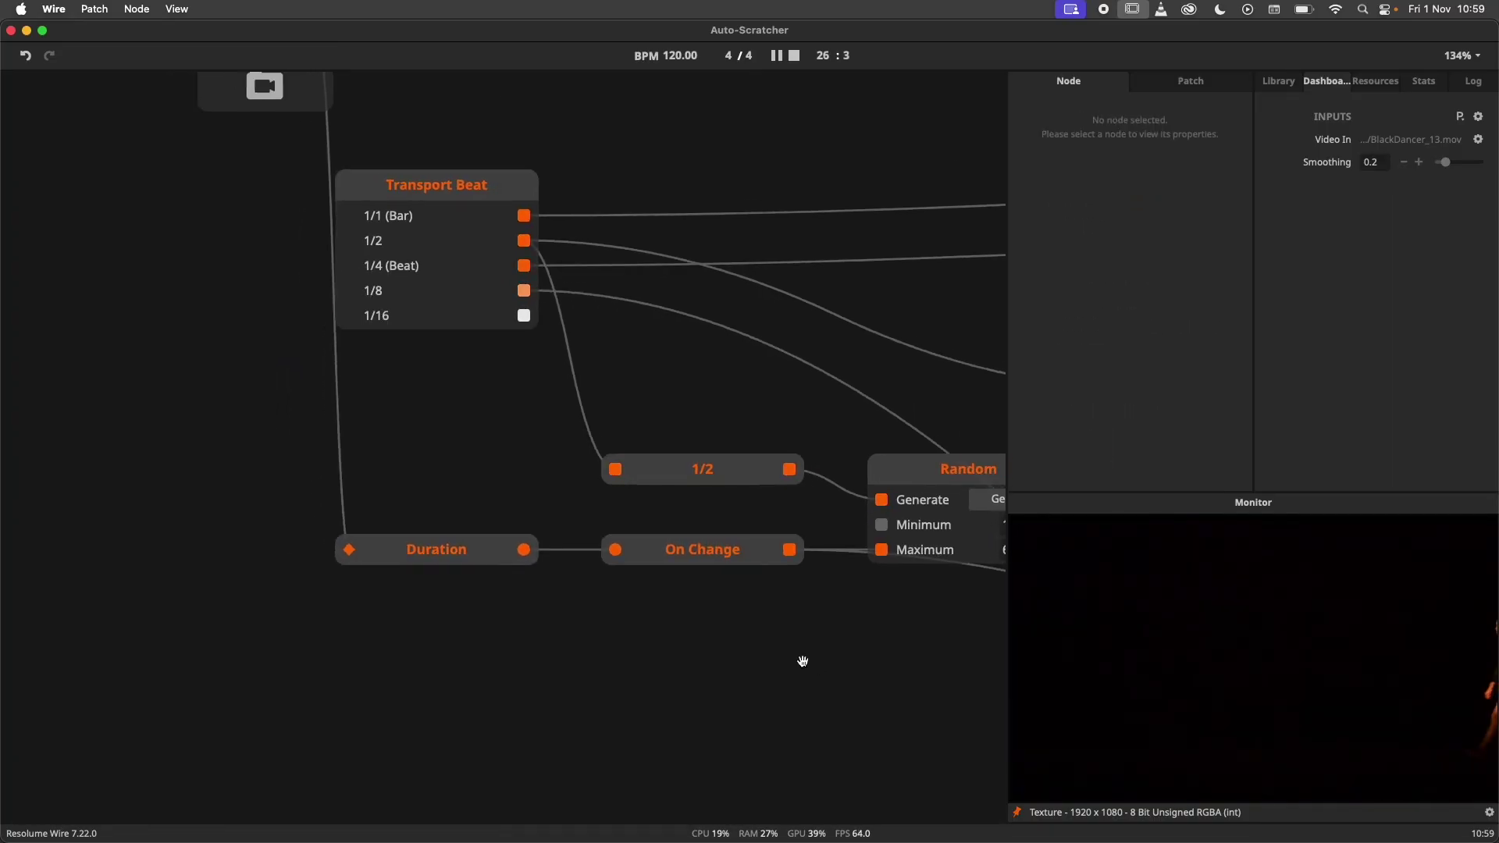
drag(803, 659, 435, 606)
drag(324, 512, 329, 587)
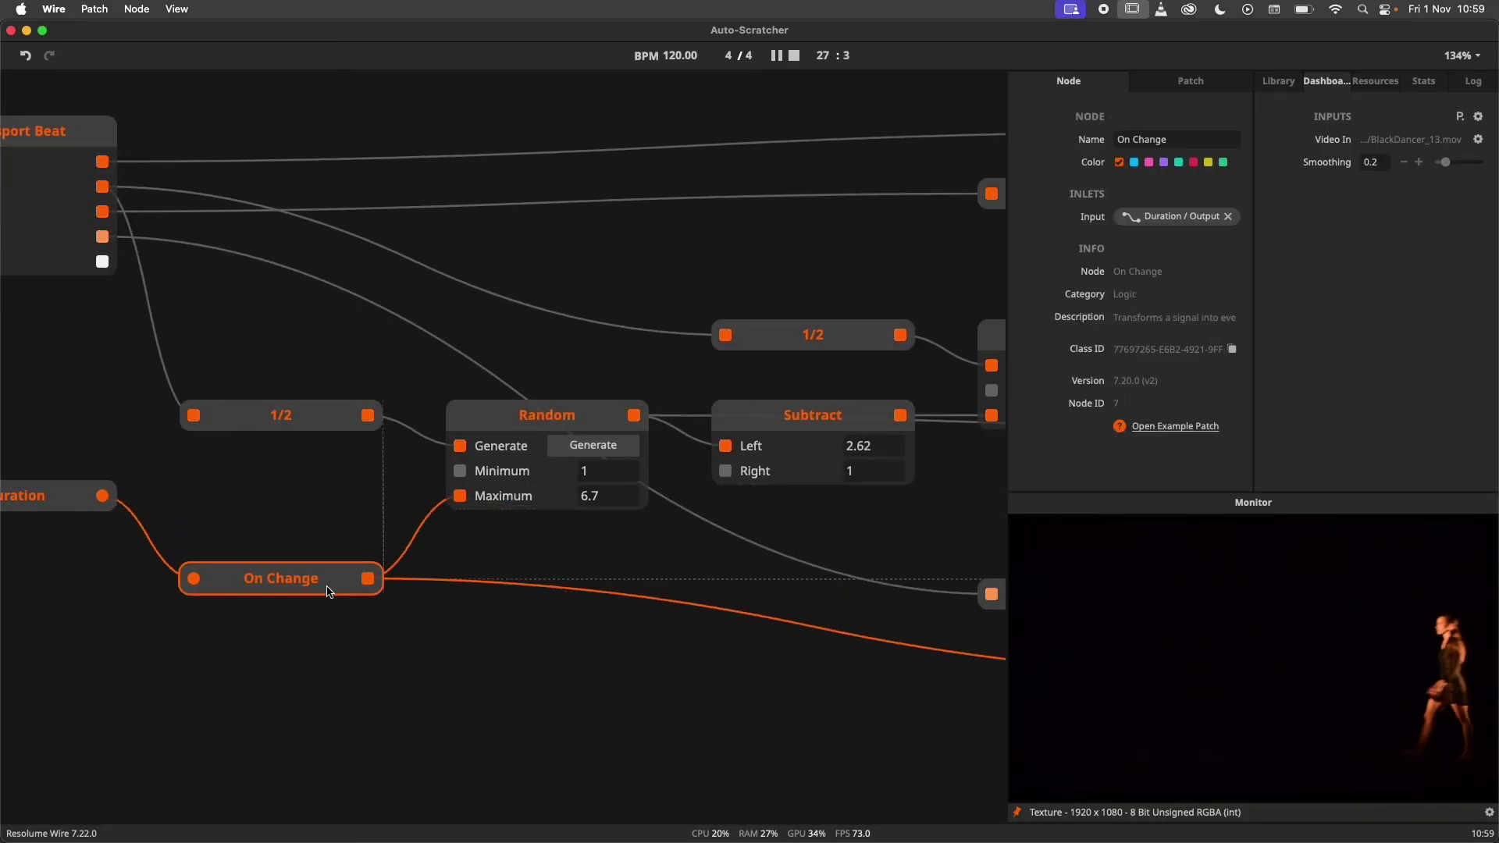
click(517, 495)
drag(679, 556, 362, 469)
scroll(361, 469, right, 5)
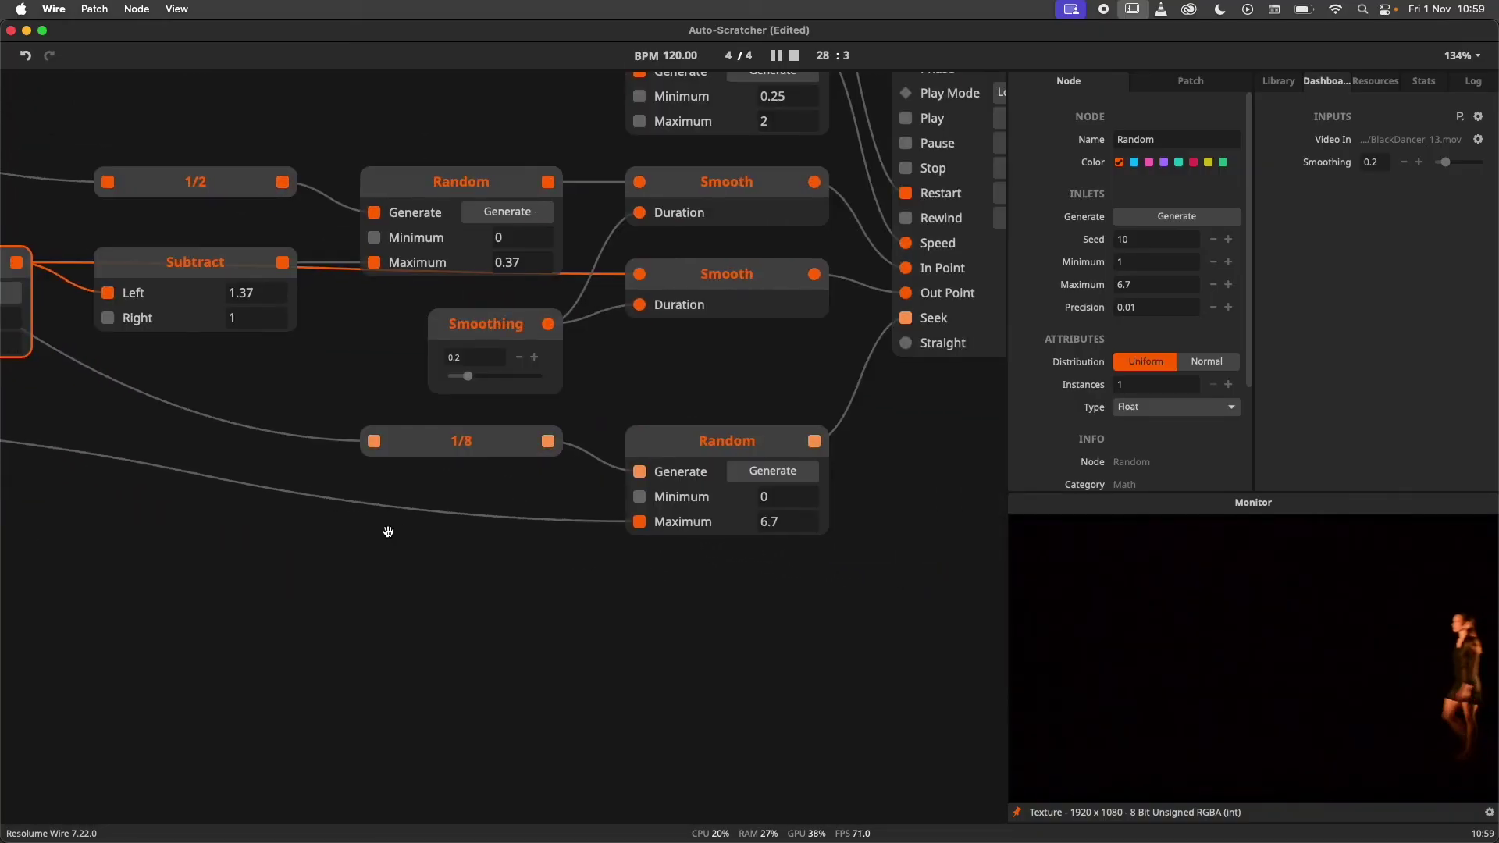
click(713, 523)
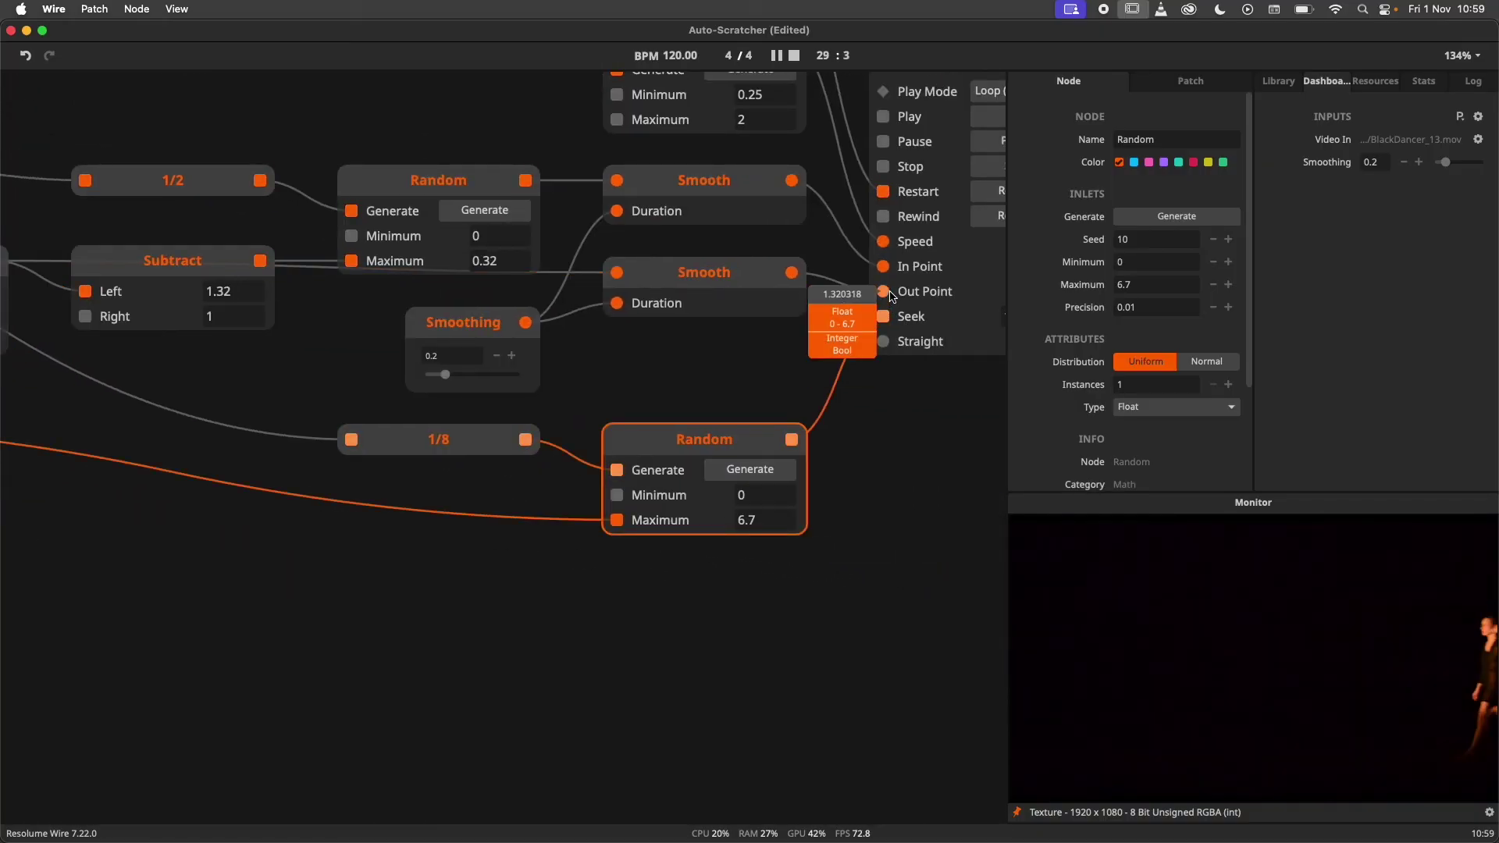
click(838, 585)
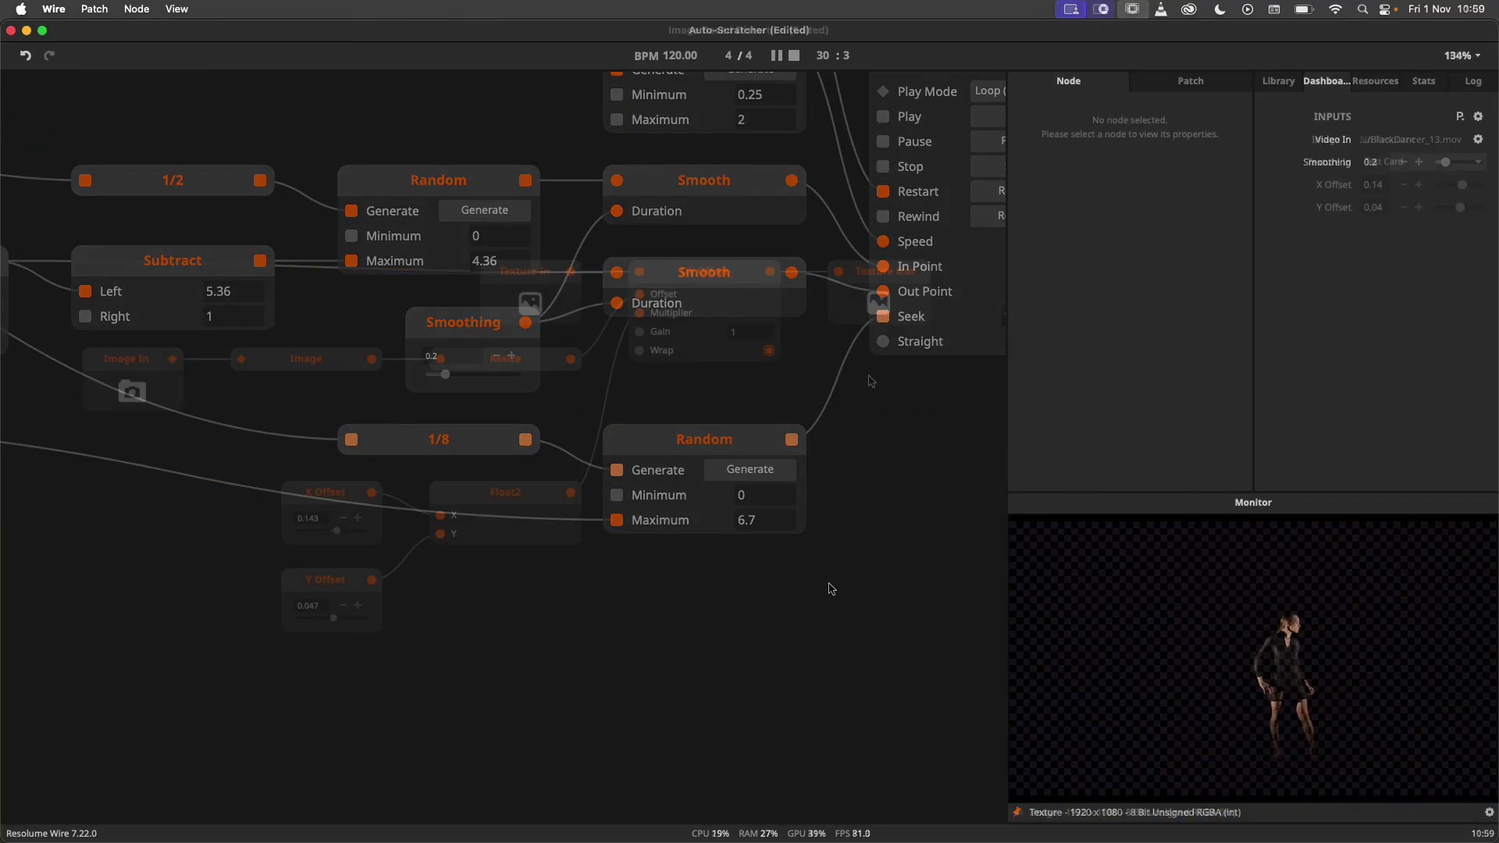
- Inspect the empty Image In node, then Resize's Fill mode, Linear sampling and 1x resolution
click(169, 392)
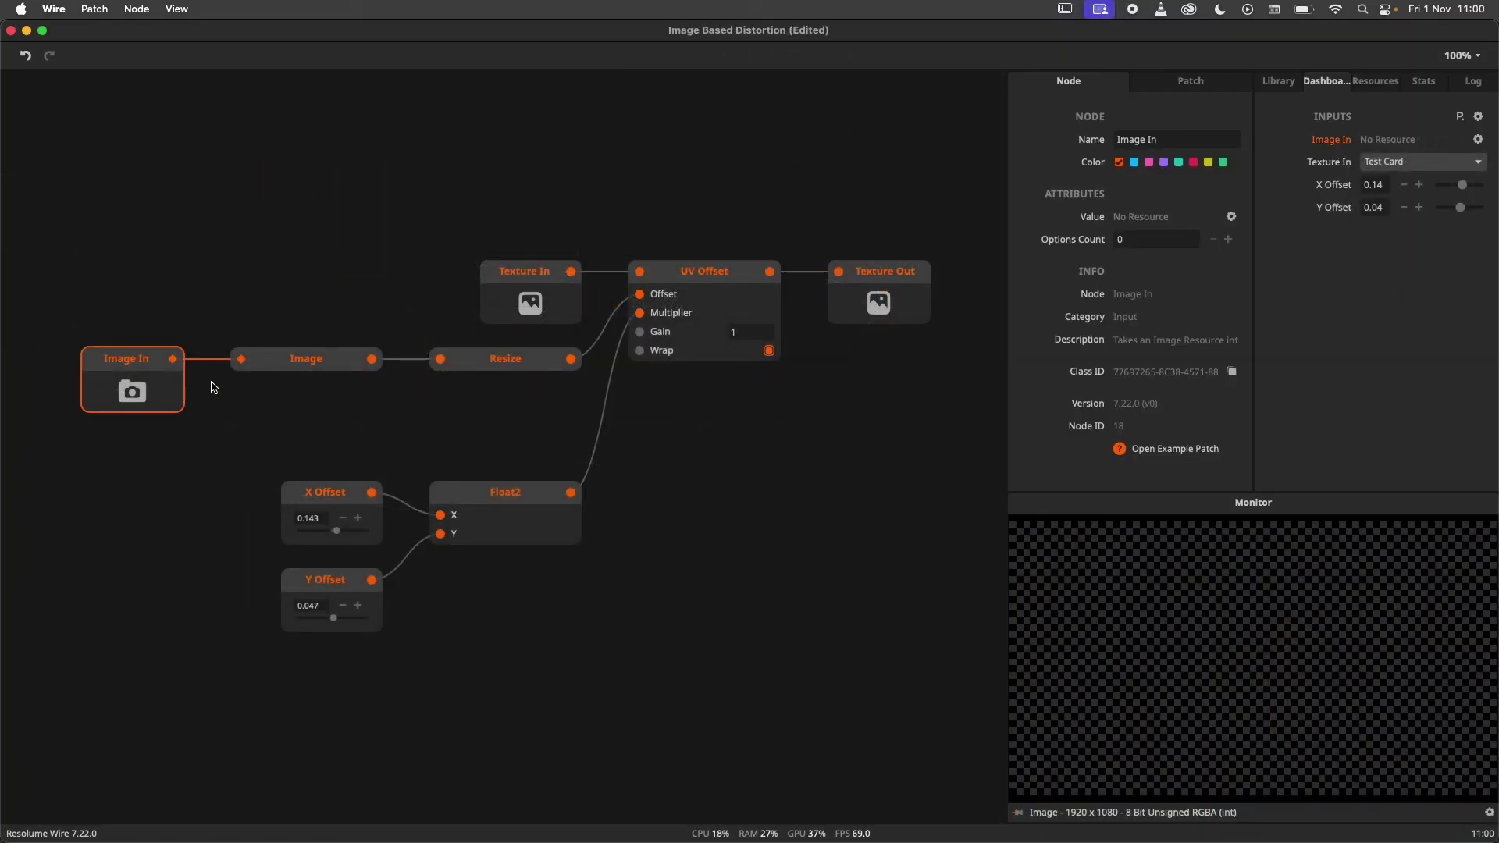
click(478, 358)
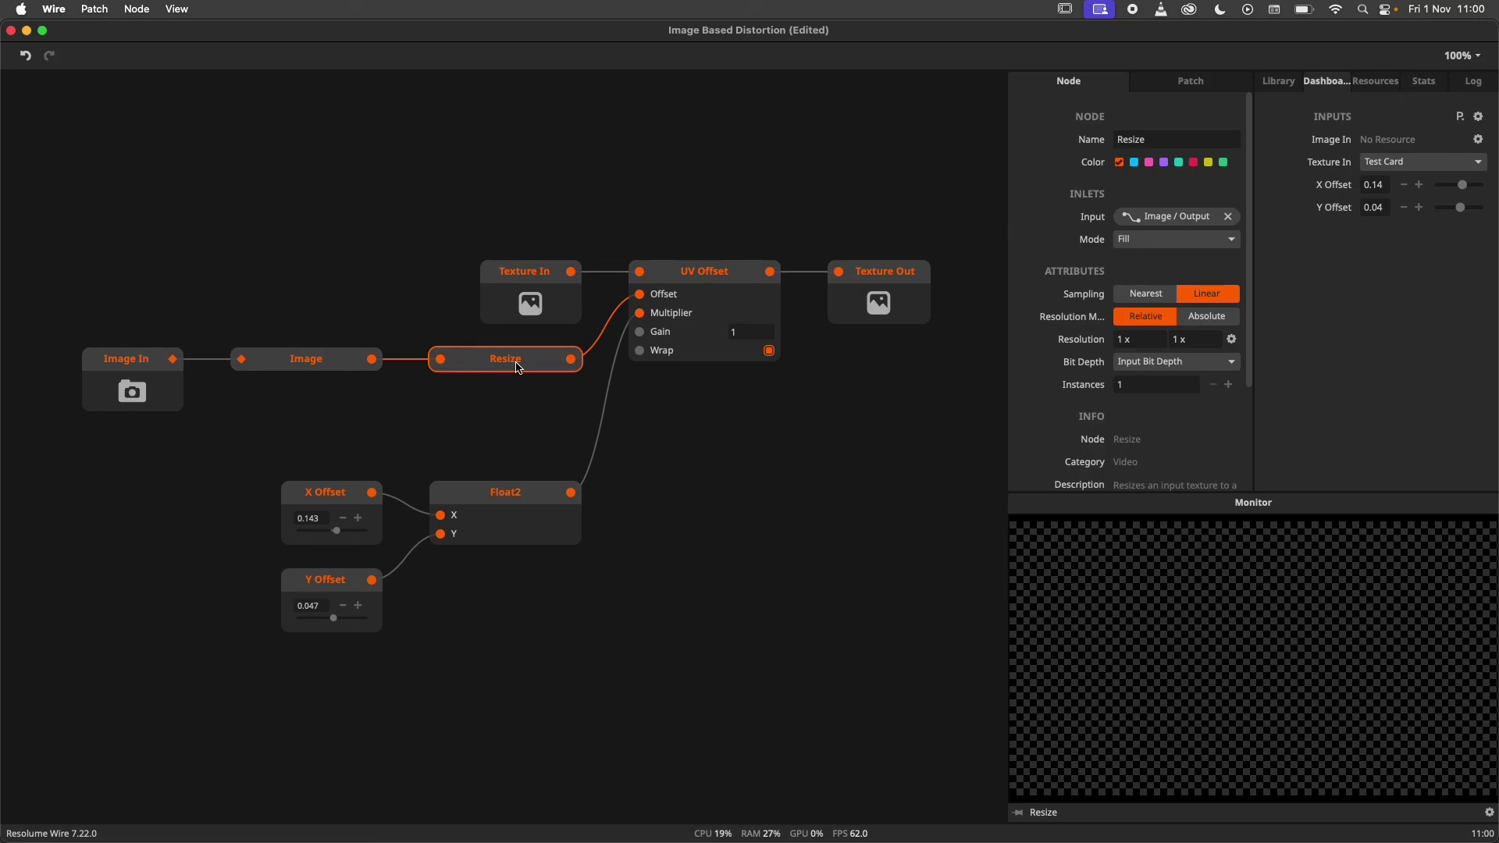